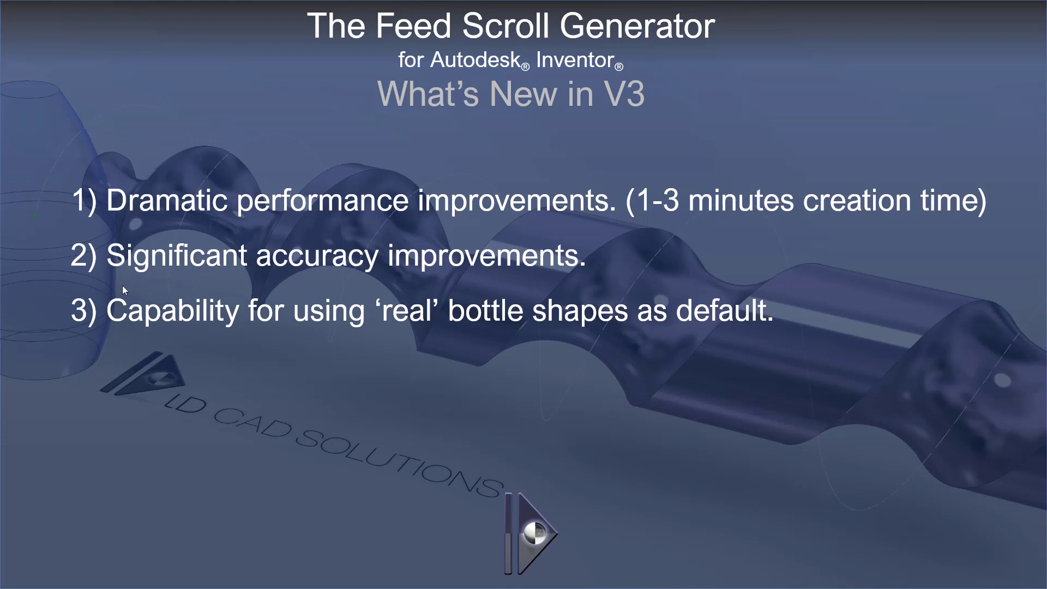
- Reveal the fourth and fifth V3 improvements on the slide, then switch to Inventor
{"action": "left_click", "coordinate": [113, 336]}
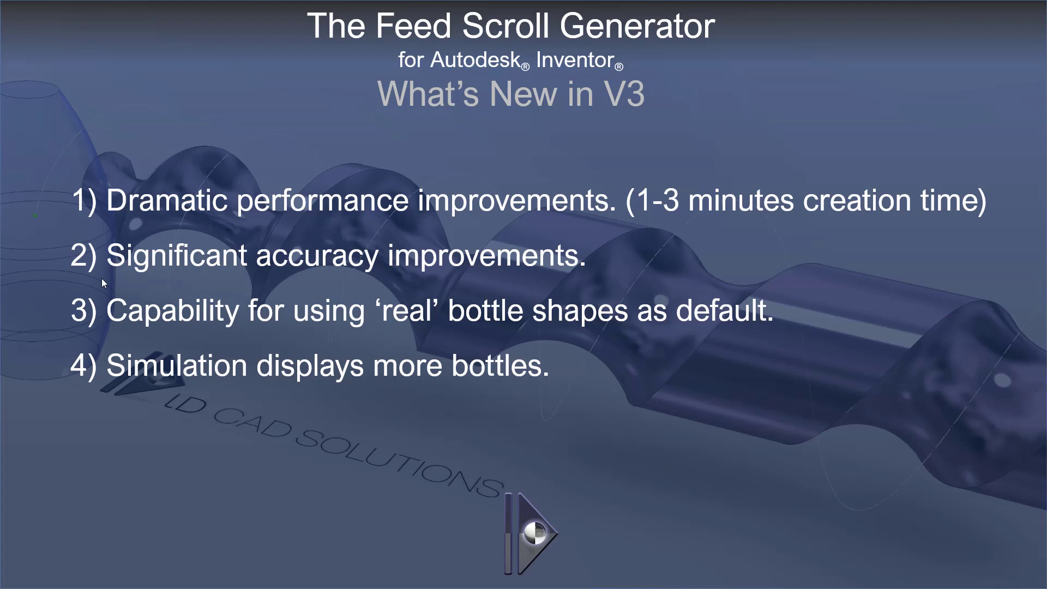
{"action": "key", "text": "Right"}
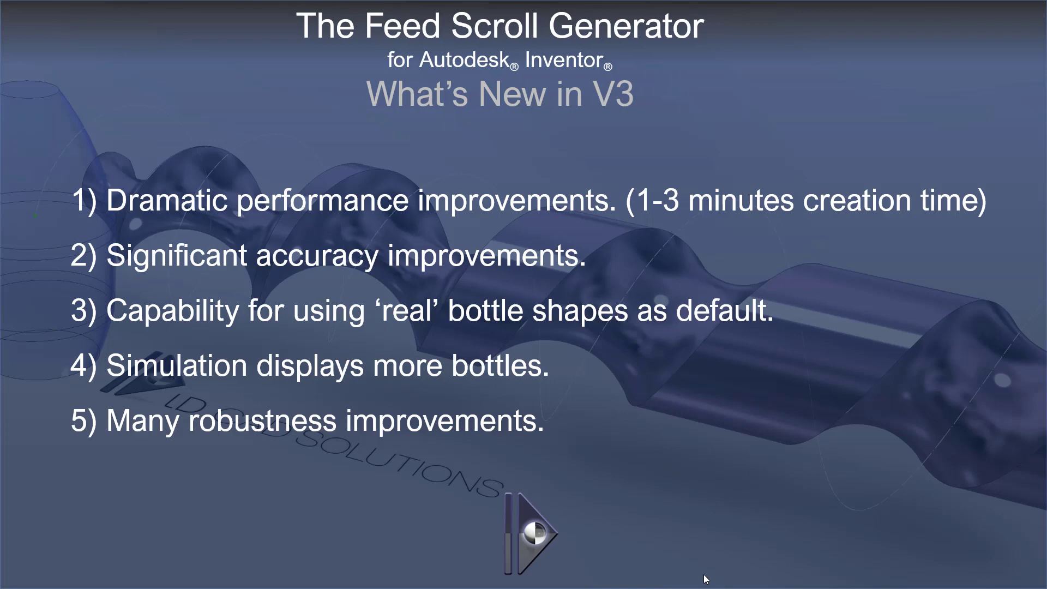
{"action": "key", "text": "alt+Tab"}
{"action": "key", "text": "alt+Tab"}
{"action": "key", "text": "alt+Tab"}
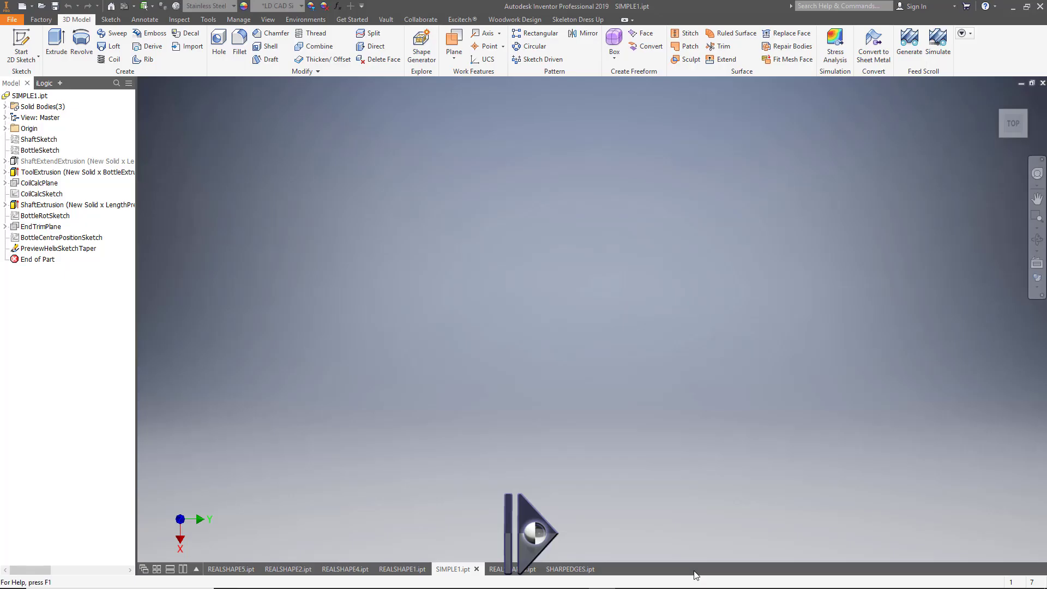
- Launch the Feed Scroll Generator, try Multiple surfaces, then settle on Single with a 36.45 mm accuracy grid
{"action": "left_click", "coordinate": [911, 49]}
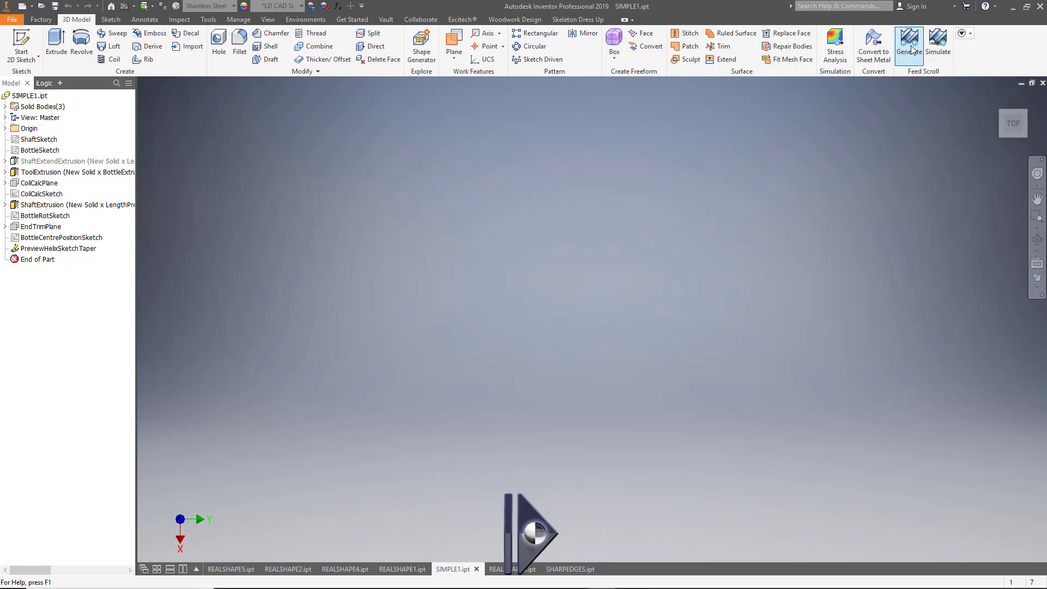
{"action": "left_click", "coordinate": [503, 328]}
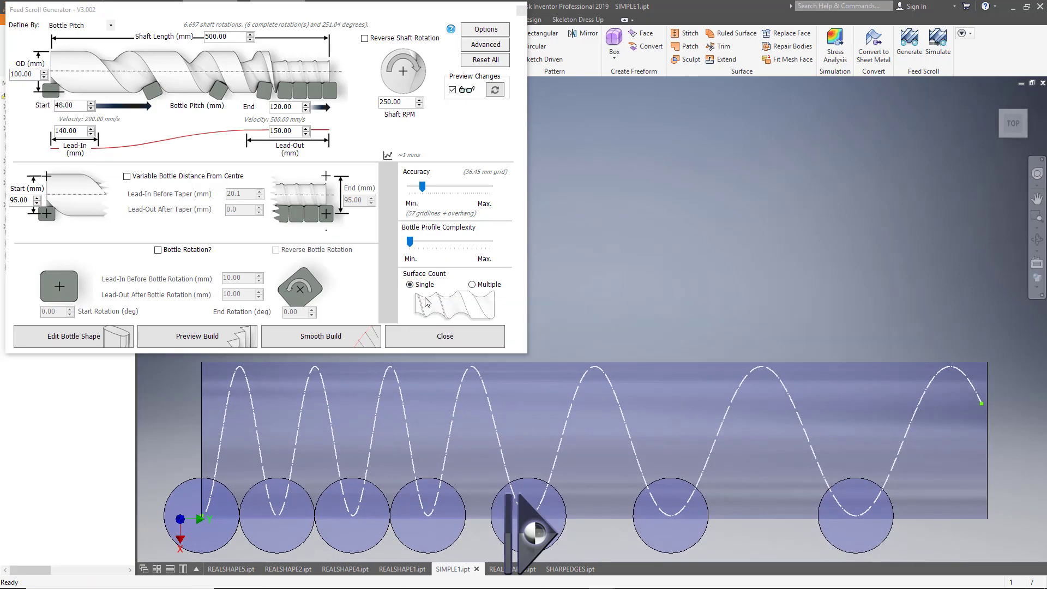
{"action": "left_click", "coordinate": [472, 288]}
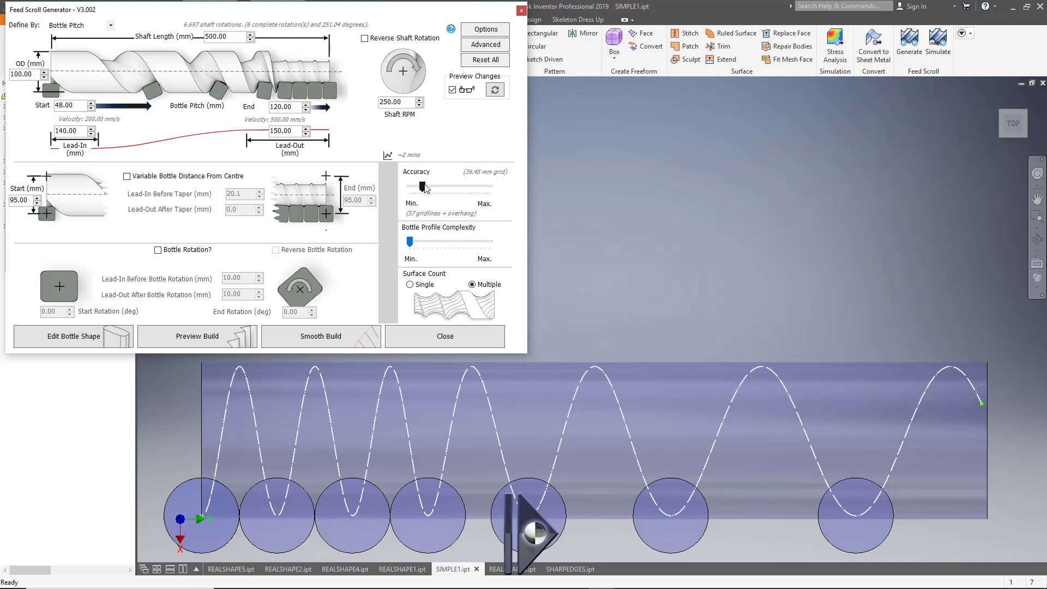
{"action": "mouse_move", "coordinate": [425, 188]}
{"action": "left_mouse_down"}
{"action": "mouse_move", "coordinate": [484, 188]}
{"action": "mouse_move", "coordinate": [424, 195]}
{"action": "left_mouse_up"}
{"action": "left_click", "coordinate": [410, 285]}
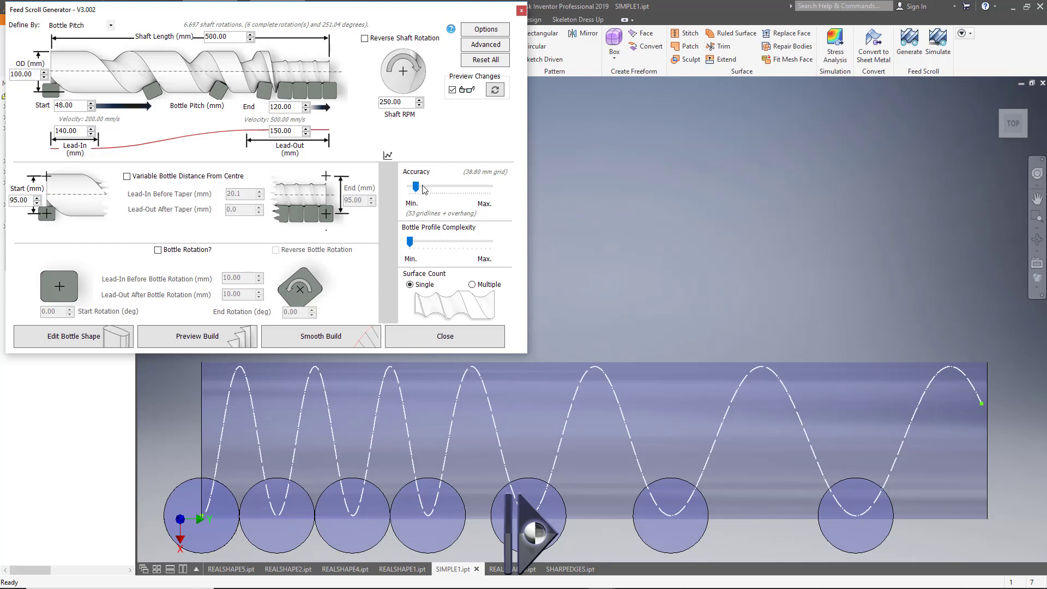
{"action": "left_click_drag", "start_coordinate": [416, 187], "coordinate": [423, 188]}
{"action": "mouse_move", "coordinate": [452, 235]}
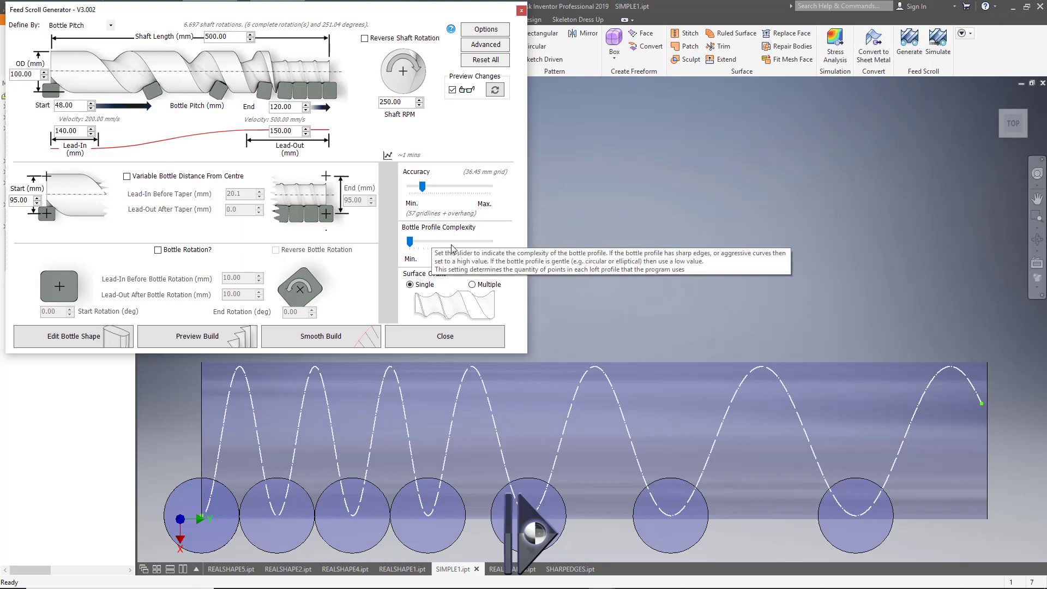
- Smooth-build the feed scroll shaft after saving the part, then dismiss the message and close the generator
{"action": "left_click", "coordinate": [330, 341]}
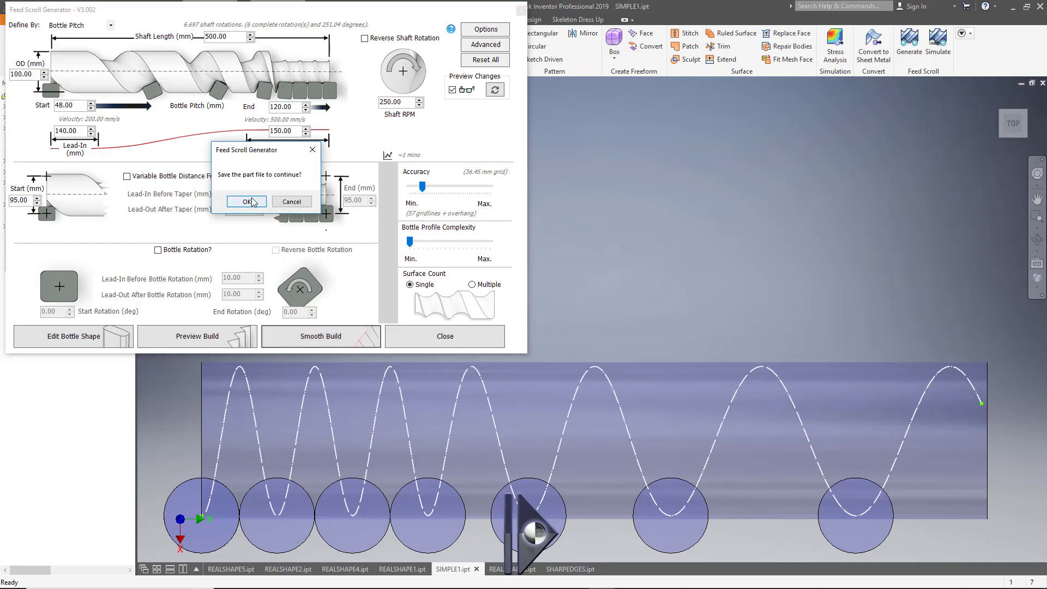
{"action": "key", "text": "Return"}
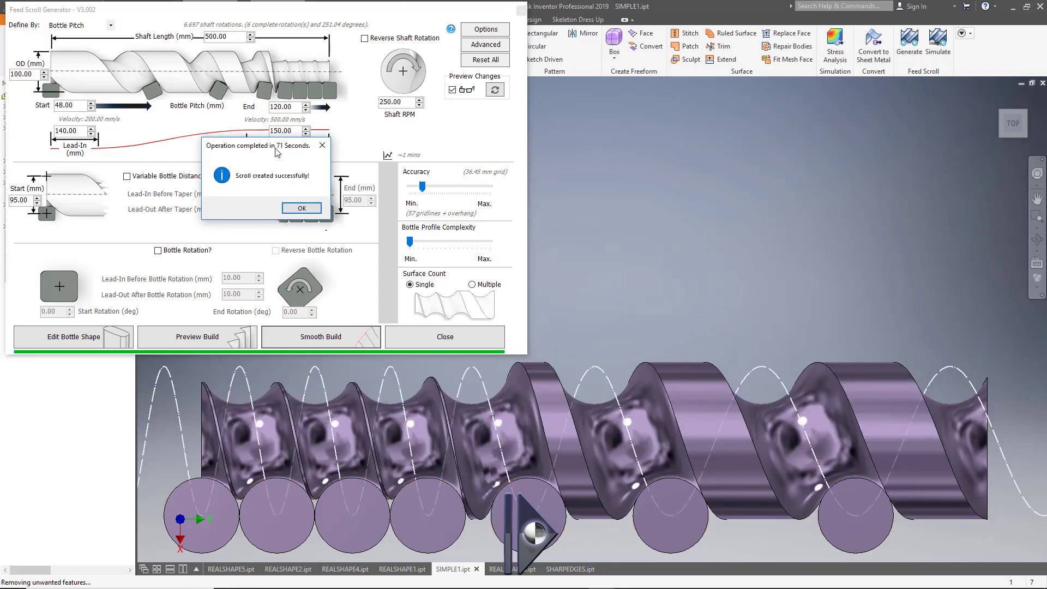
{"action": "left_click_drag", "start_coordinate": [278, 153], "coordinate": [670, 176]}
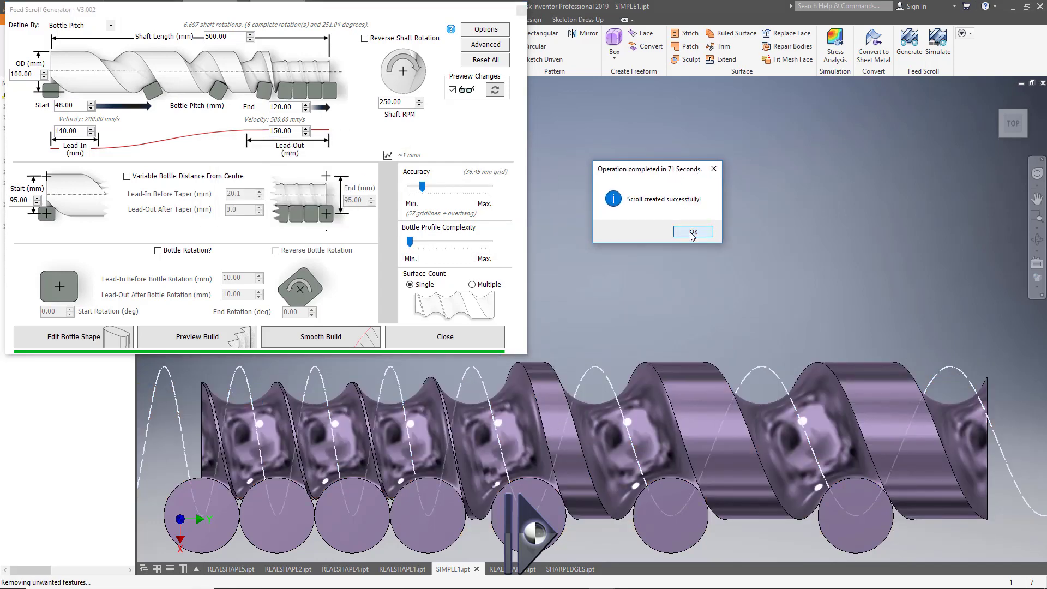
{"action": "left_click", "coordinate": [692, 240]}
{"action": "left_click", "coordinate": [447, 330]}
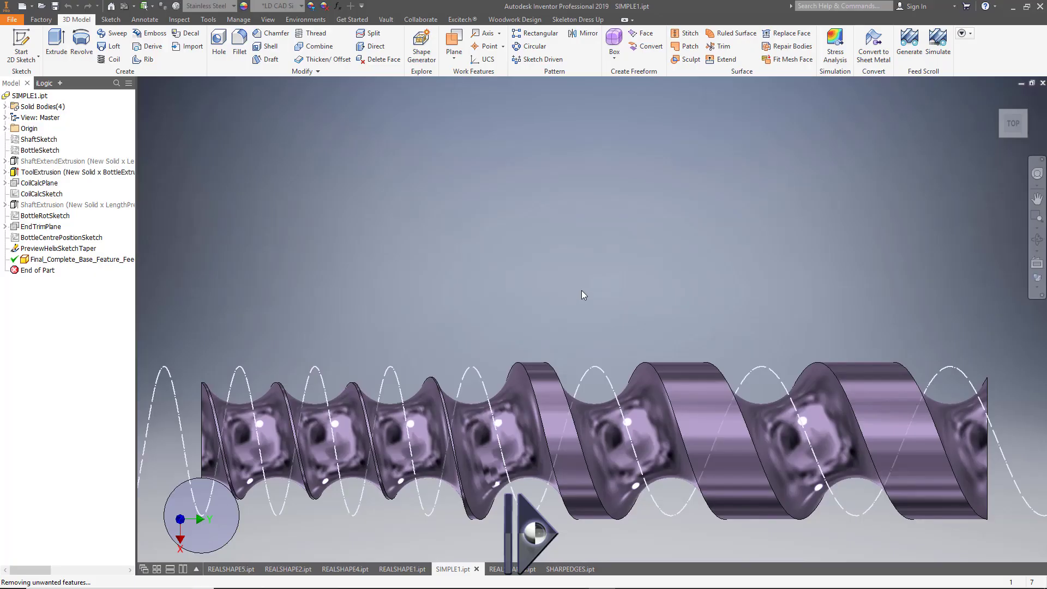
{"action": "middle_click_drag", "start_coordinate": [581, 295], "coordinate": [585, 206]}
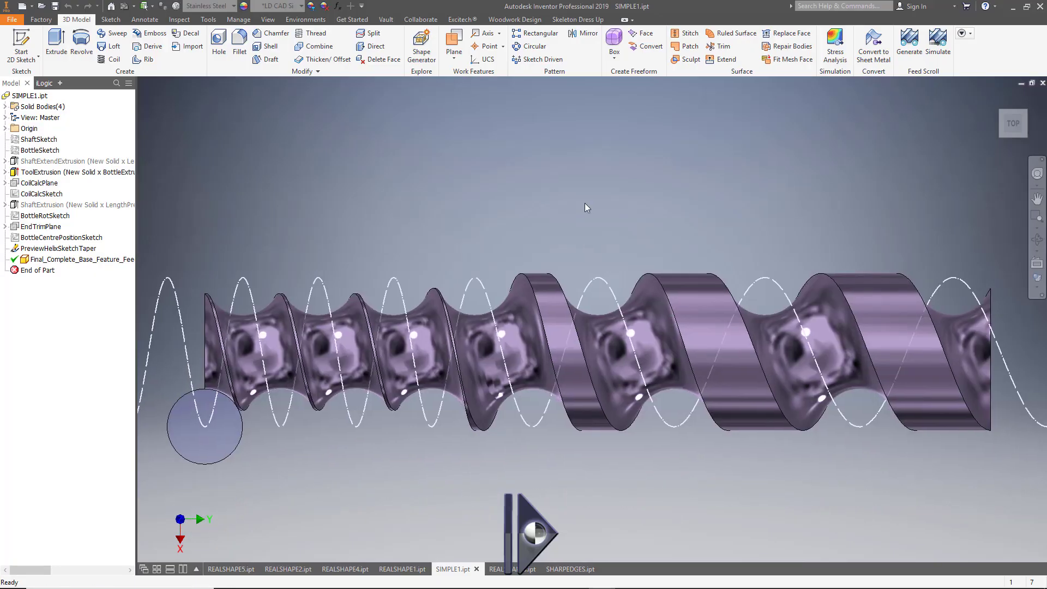
- Simulate the saved shaft in a new Assembly2 with Bottles 1–11 and view it from the front
{"action": "middle_click_drag", "start_coordinate": [585, 207], "coordinate": [582, 203]}
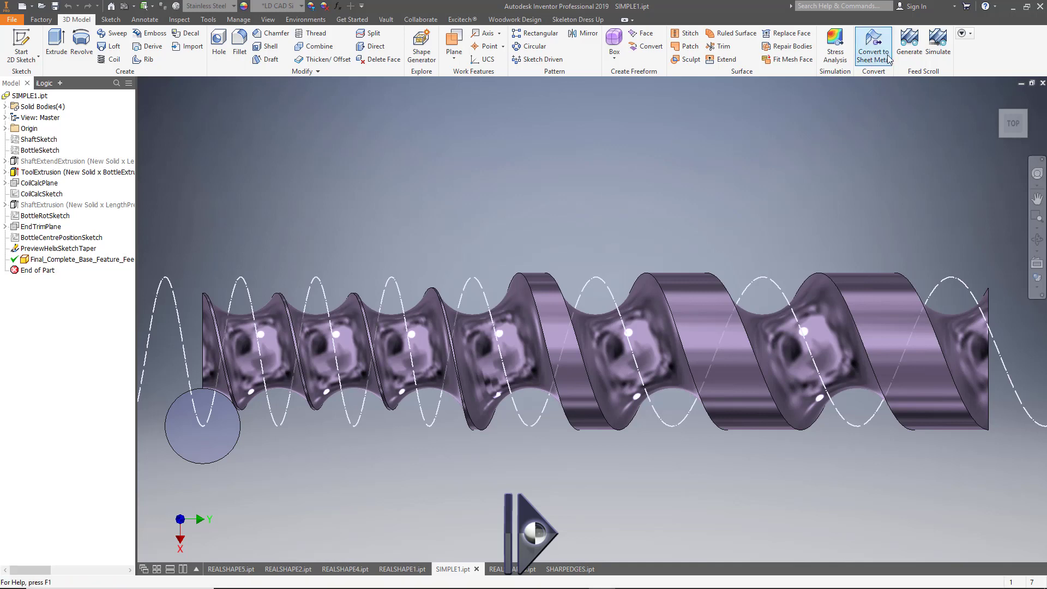
{"action": "left_click", "coordinate": [934, 52]}
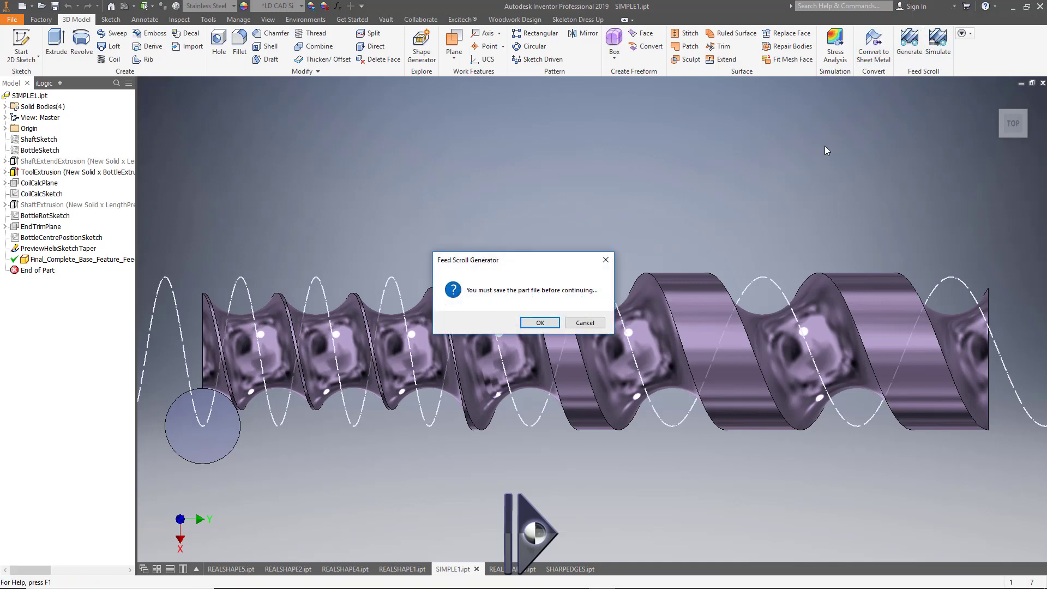
{"action": "left_click", "coordinate": [541, 324]}
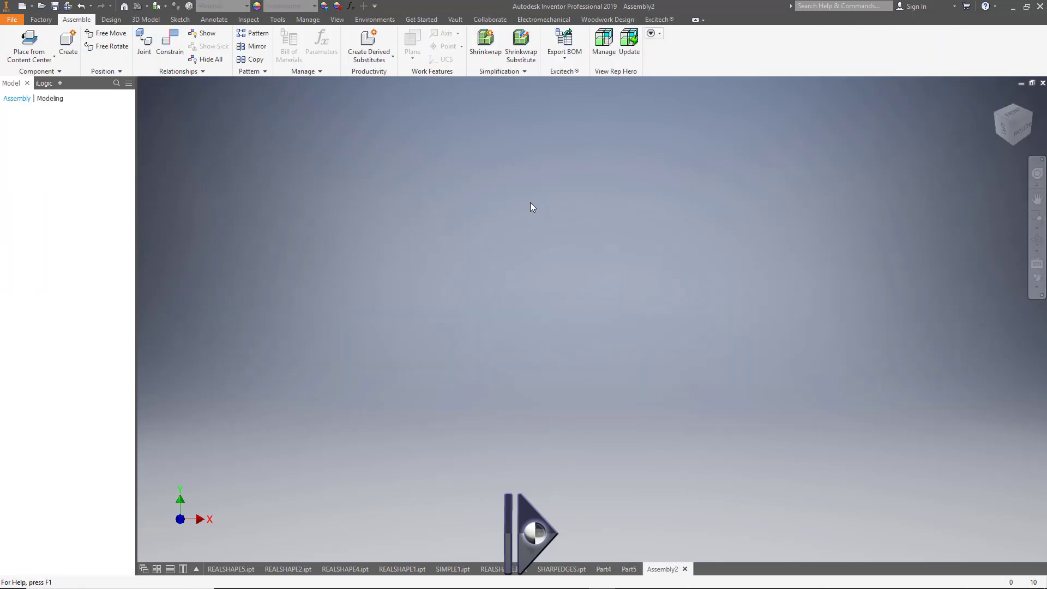
{"action": "key", "text": "F5"}
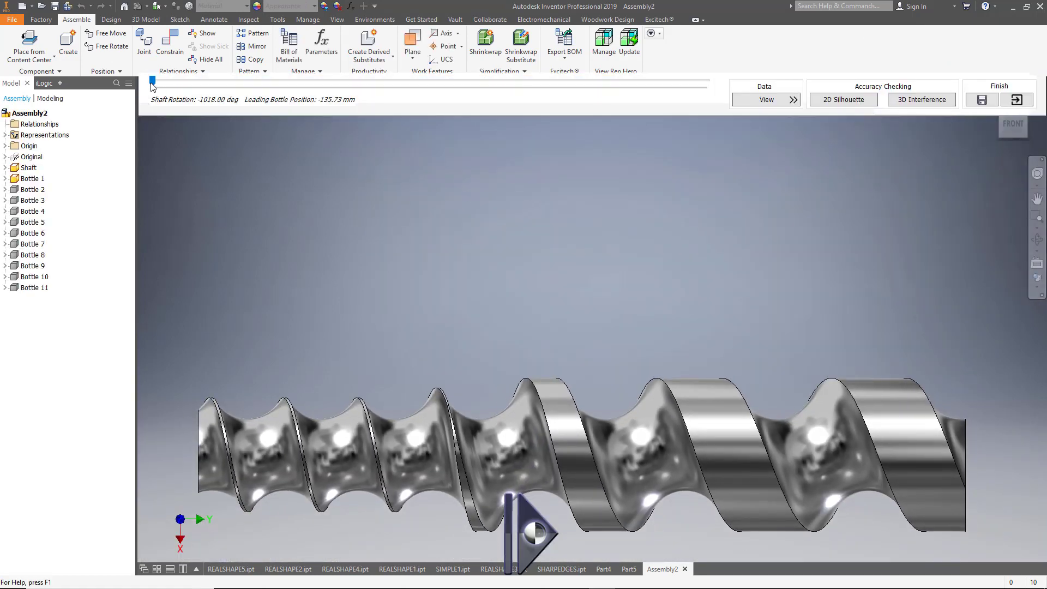
- Turn the shaft to 2250 deg in the round-bottle simulation
{"action": "left_click_drag", "start_coordinate": [153, 82], "coordinate": [627, 147]}
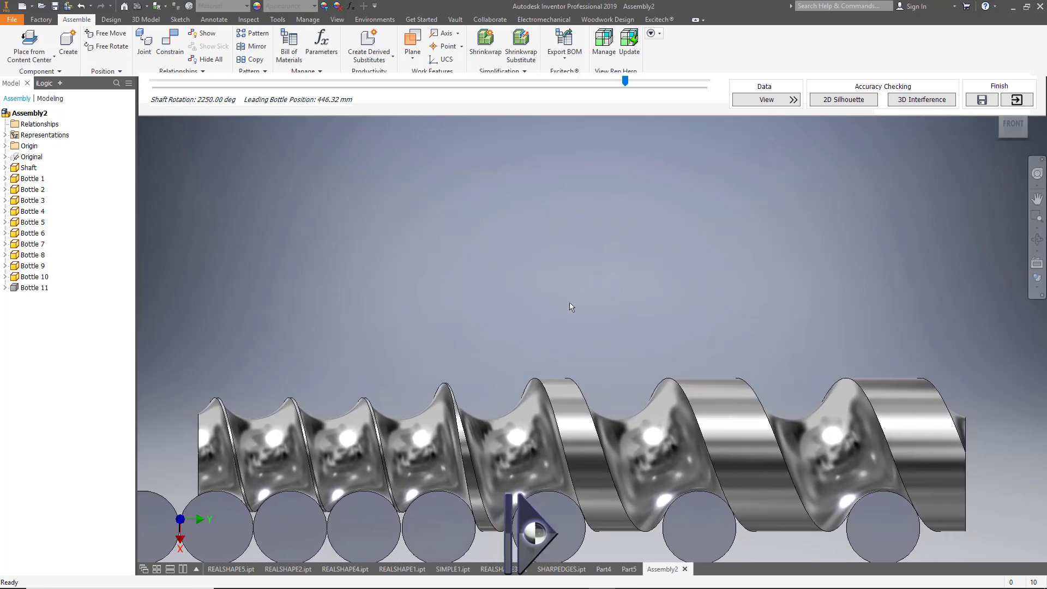
{"action": "middle_click_drag", "start_coordinate": [569, 302], "coordinate": [572, 203]}
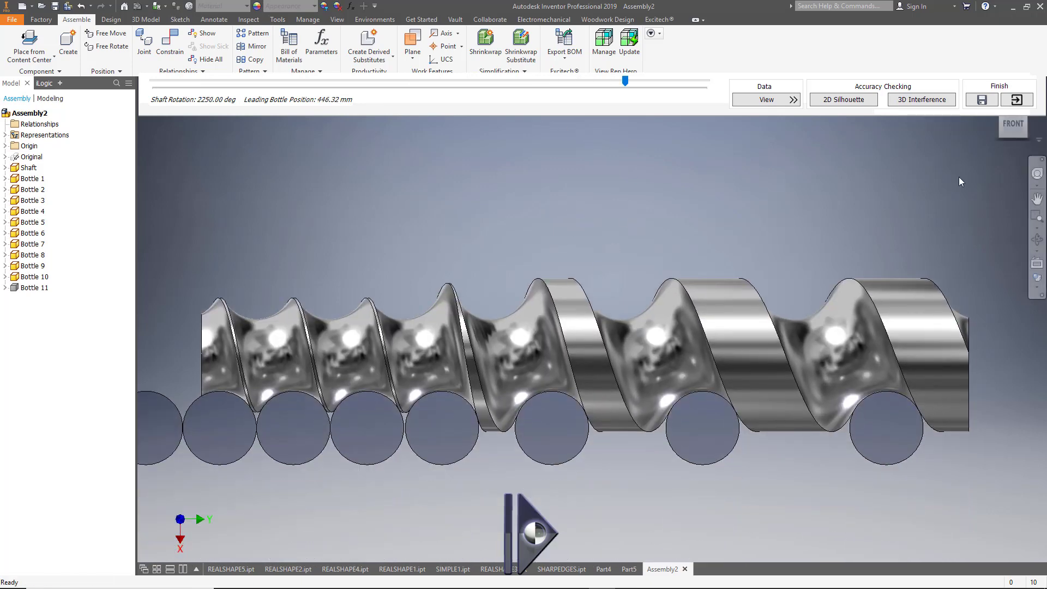
{"action": "scroll", "coordinate": [559, 409], "scroll_direction": "up", "scroll_amount": 5}
{"action": "scroll", "coordinate": [634, 421], "scroll_direction": "up", "scroll_amount": 6}
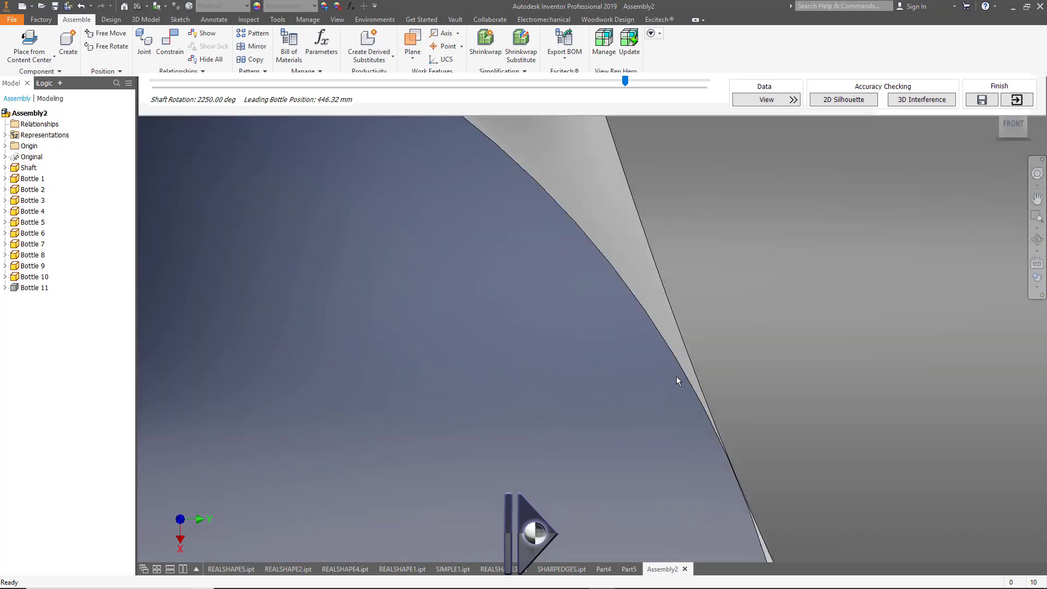
- Inspect the bottle's arc along the shaft, then exit the simulation
{"action": "middle_click", "coordinate": [649, 361]}
{"action": "middle_click_drag", "start_coordinate": [648, 361], "coordinate": [726, 440]}
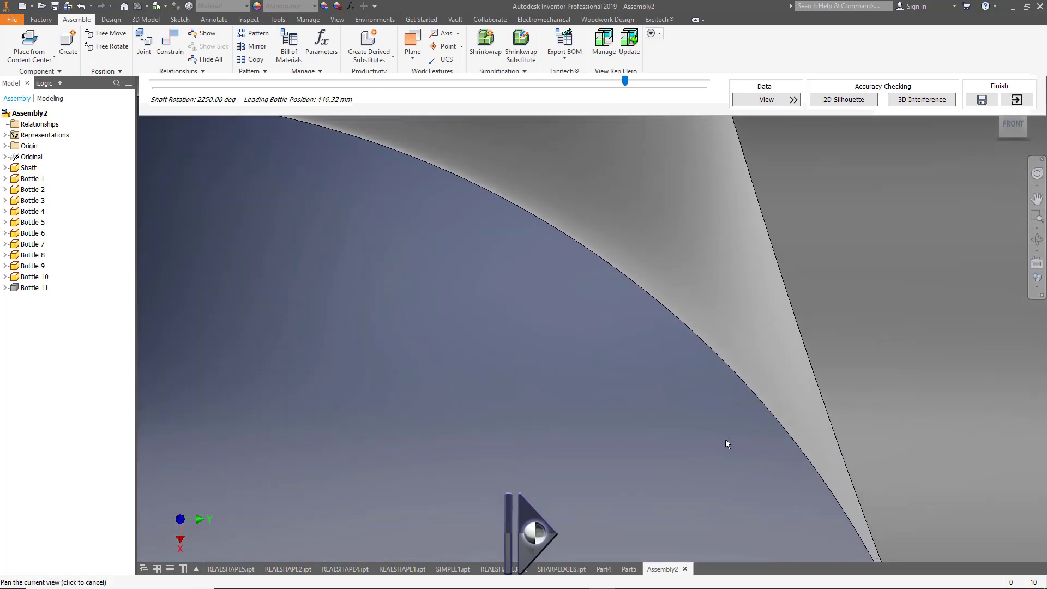
{"action": "scroll", "coordinate": [600, 355], "scroll_direction": "down", "scroll_amount": 5}
{"action": "scroll", "coordinate": [519, 273], "scroll_direction": "up", "scroll_amount": 2}
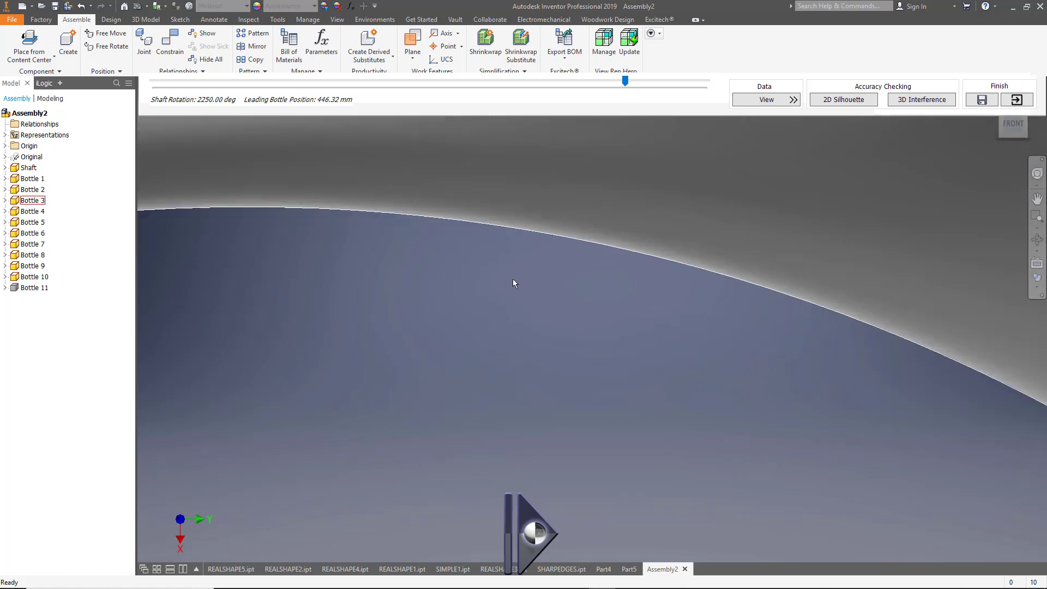
{"action": "scroll", "coordinate": [490, 301], "scroll_direction": "down", "scroll_amount": 4}
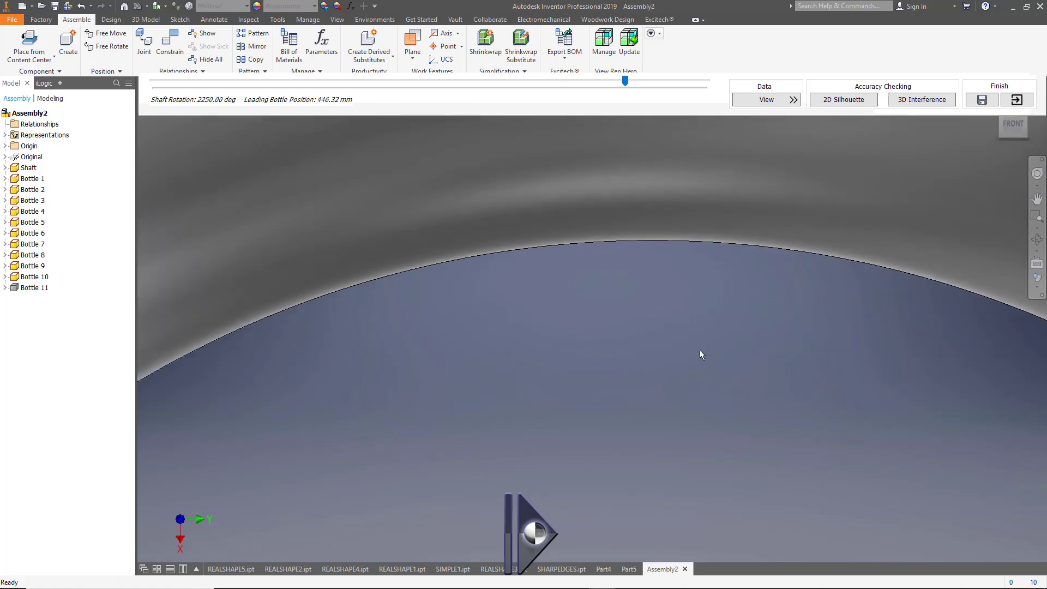
{"action": "scroll", "coordinate": [661, 369], "scroll_direction": "down", "scroll_amount": 4}
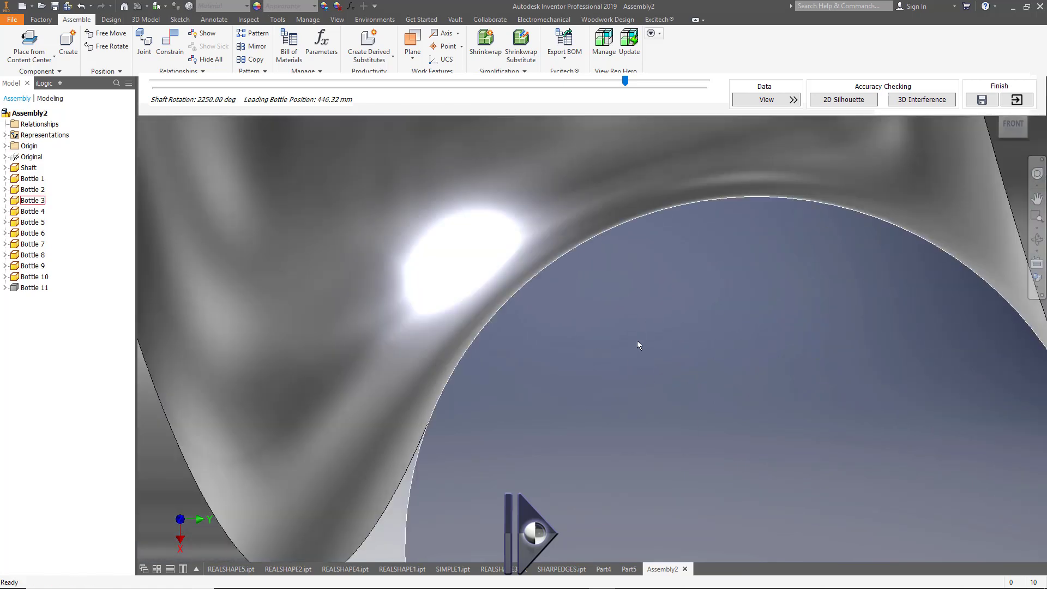
{"action": "scroll", "coordinate": [646, 376], "scroll_direction": "down", "scroll_amount": 10}
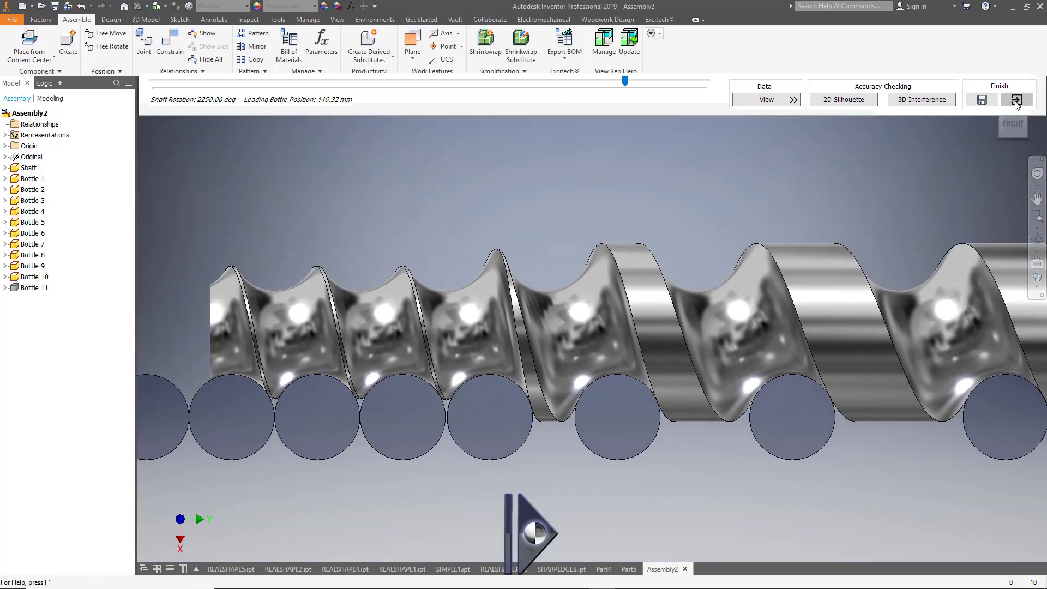
{"action": "left_click", "coordinate": [1016, 100]}
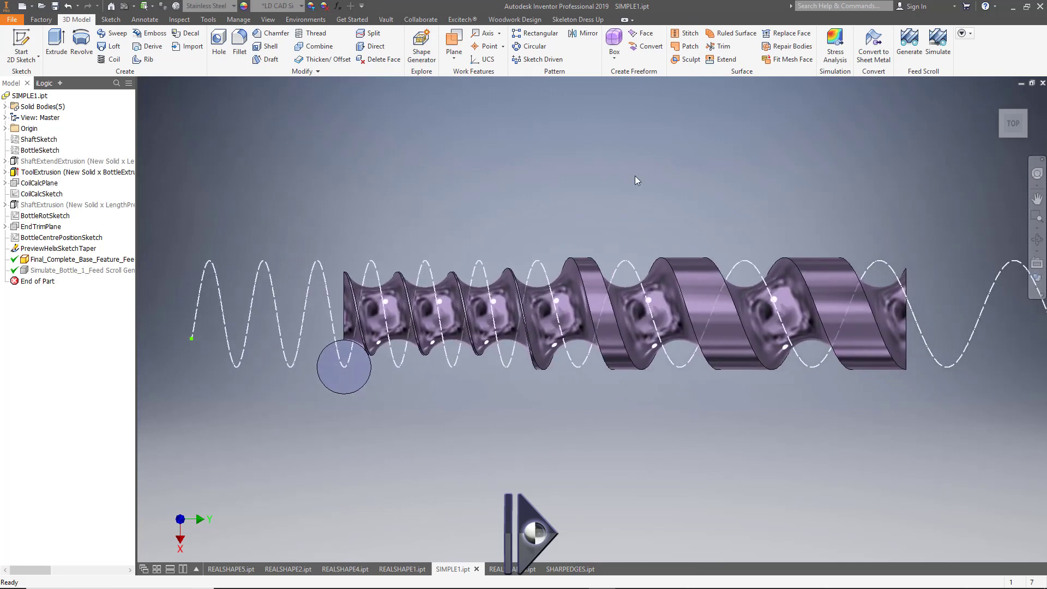
- Shift the SIMPLE1 shaft view left, then switch to the SHARPEDGES.ipt part
{"action": "middle_click_drag", "start_coordinate": [604, 211], "coordinate": [594, 210]}
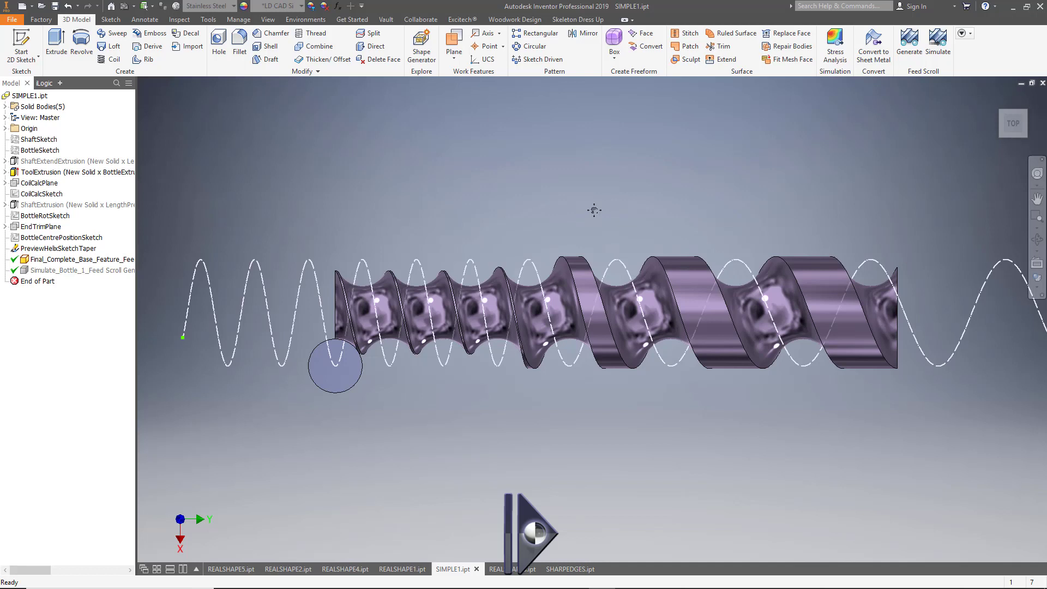
{"action": "middle_click_drag", "start_coordinate": [594, 210], "coordinate": [560, 207]}
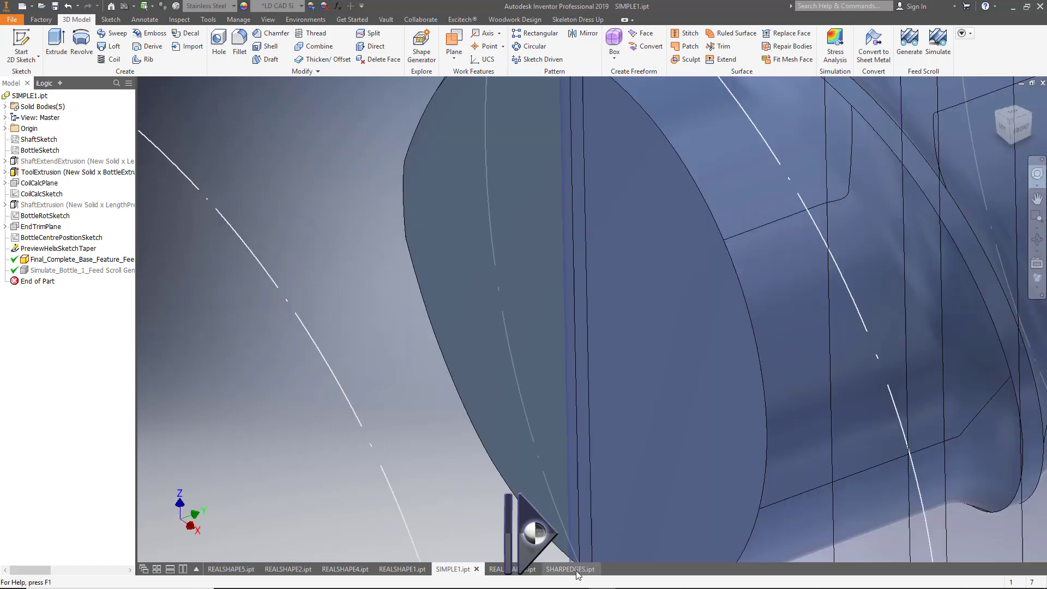
{"action": "left_click", "coordinate": [576, 570]}
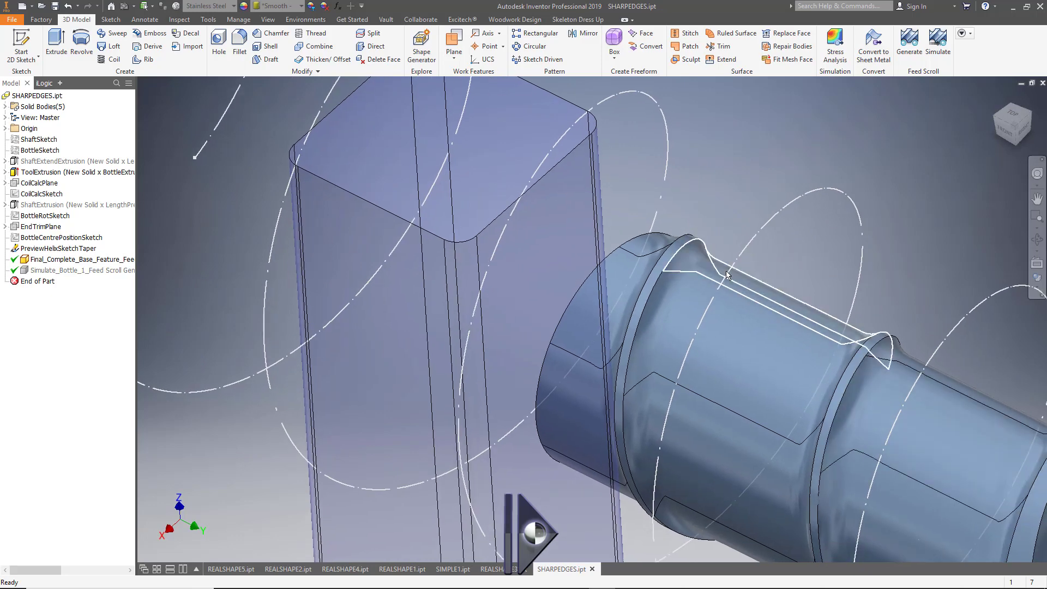
- Start the SHARPEDGES feed scroll simulation, saving the part first
{"action": "left_click", "coordinate": [939, 44]}
{"action": "left_click", "coordinate": [540, 323]}
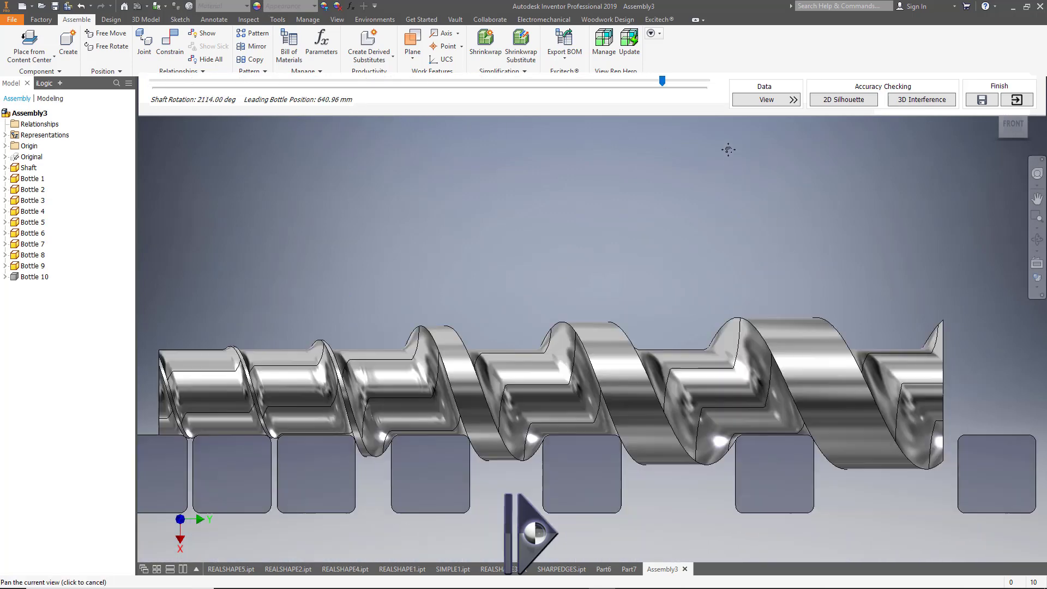
- Zoom in on the square bottle's corners against the shaft, then exit the simulation at 2114 deg
{"action": "scroll", "coordinate": [733, 365], "scroll_direction": "up", "scroll_amount": 5}
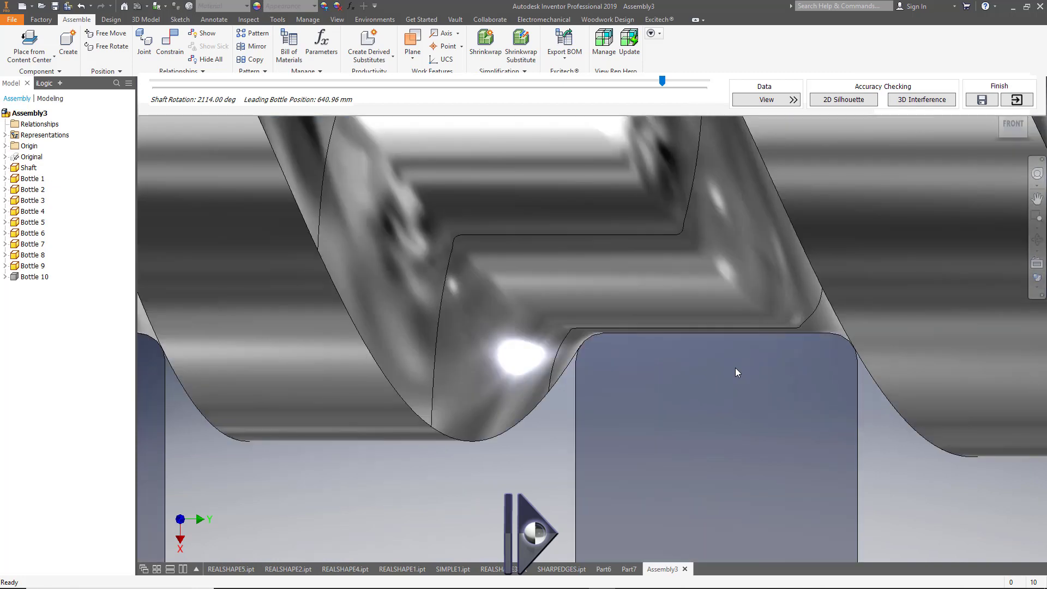
{"action": "scroll", "coordinate": [572, 398], "scroll_direction": "up", "scroll_amount": 2}
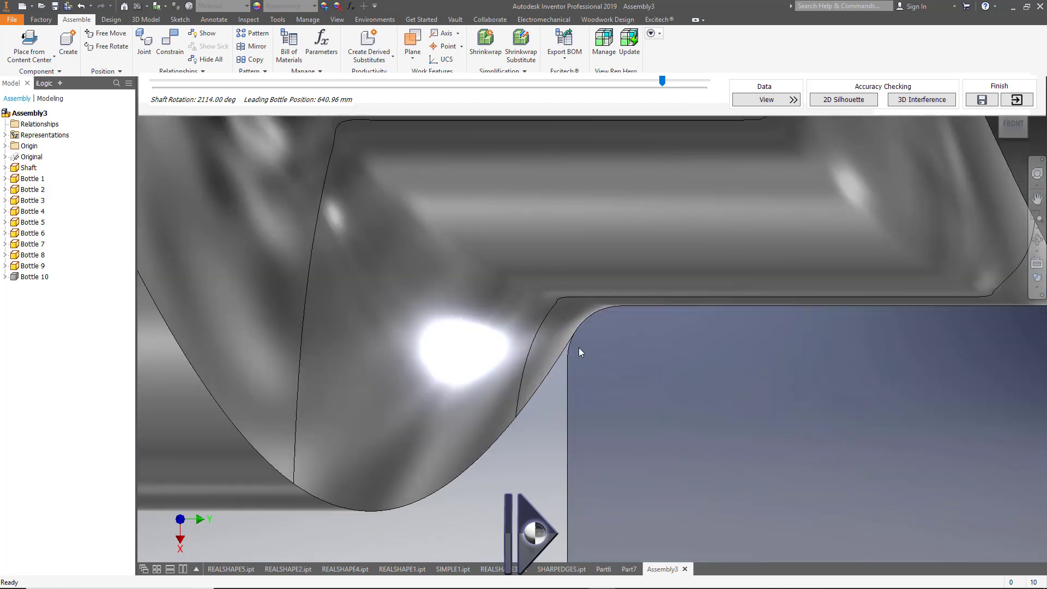
{"action": "scroll", "coordinate": [578, 348], "scroll_direction": "up", "scroll_amount": 2}
{"action": "scroll", "coordinate": [577, 332], "scroll_direction": "up", "scroll_amount": 2}
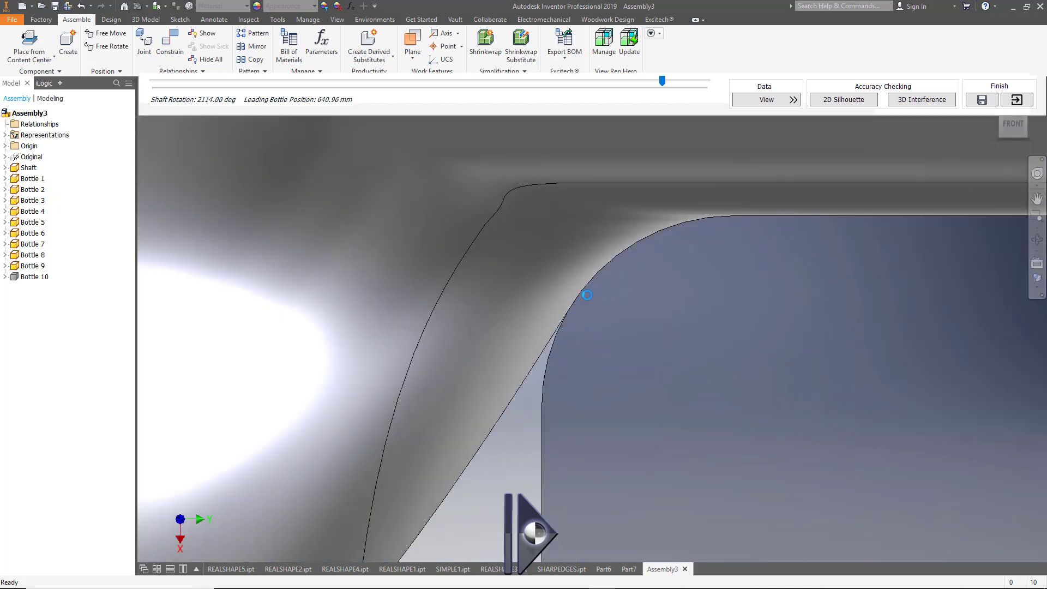
{"action": "scroll", "coordinate": [591, 296], "scroll_direction": "up", "scroll_amount": 2}
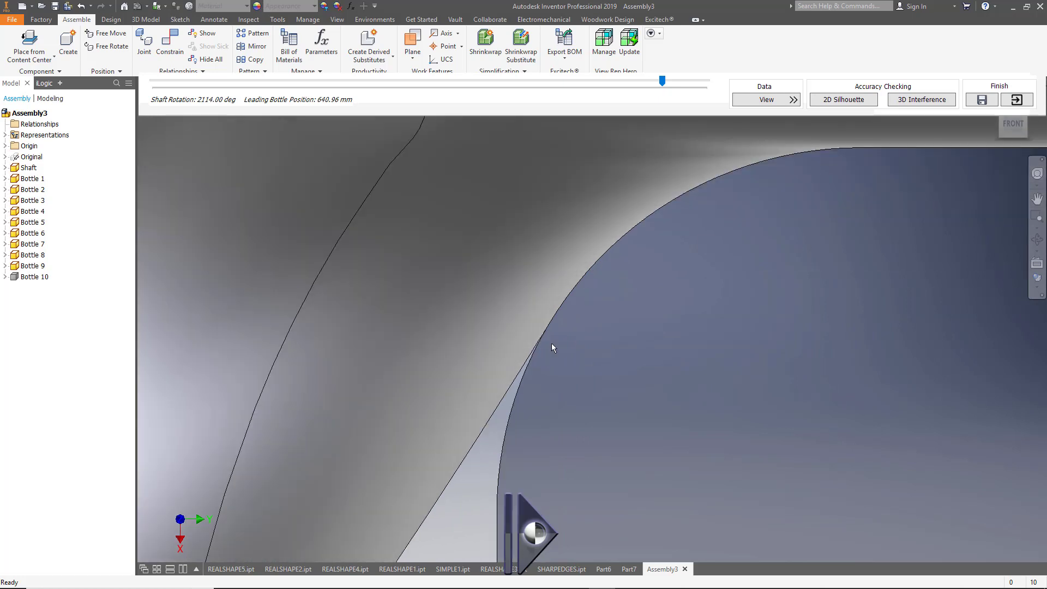
{"action": "middle_click_drag", "start_coordinate": [552, 345], "coordinate": [418, 412]}
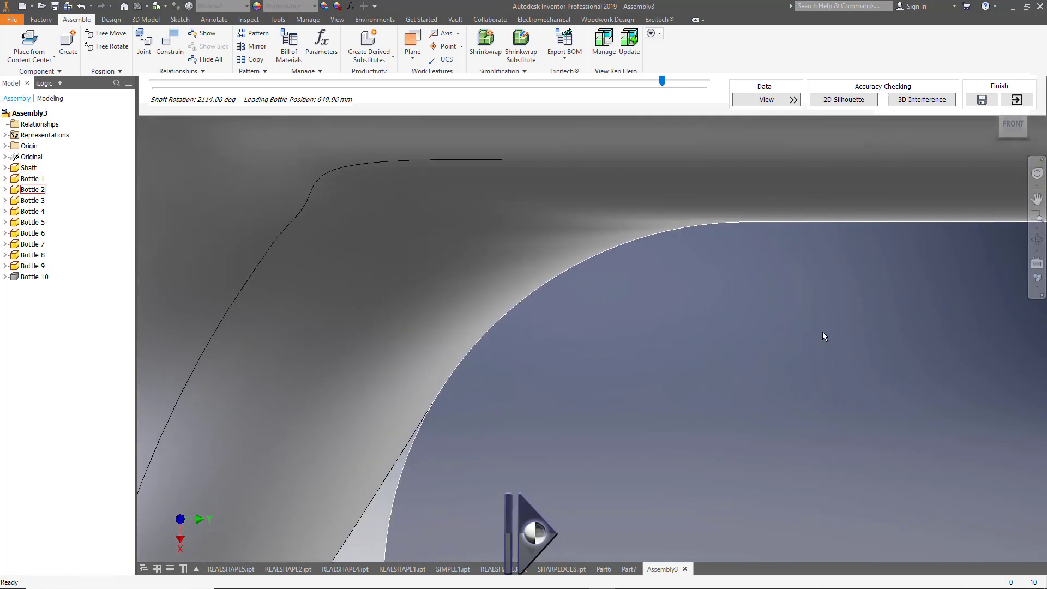
{"action": "scroll", "coordinate": [823, 334], "scroll_direction": "down", "scroll_amount": 2}
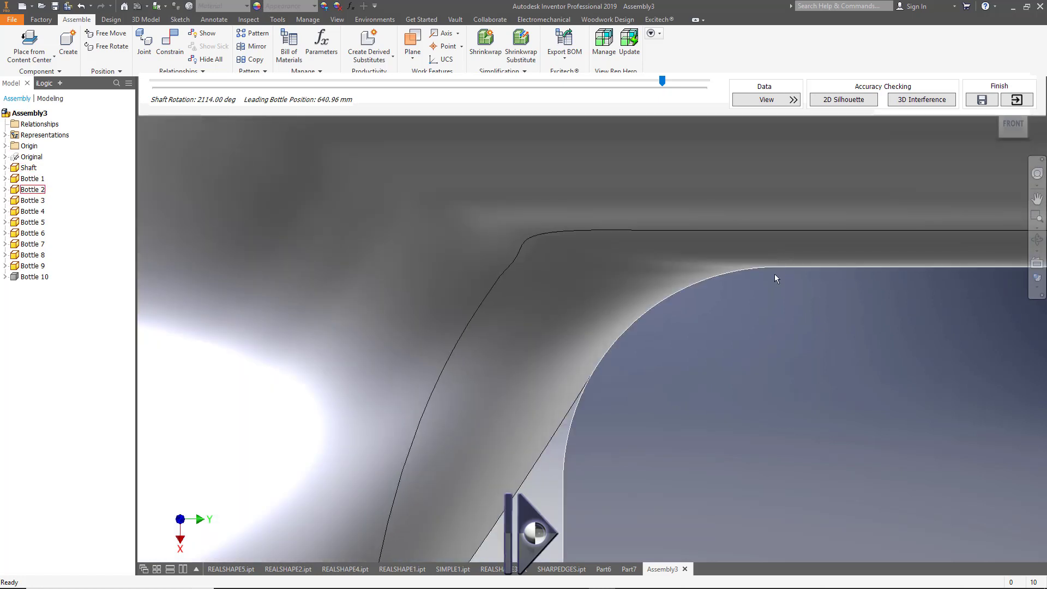
{"action": "scroll", "coordinate": [774, 274], "scroll_direction": "down", "scroll_amount": 2}
{"action": "middle_click_drag", "start_coordinate": [872, 351], "coordinate": [424, 322]}
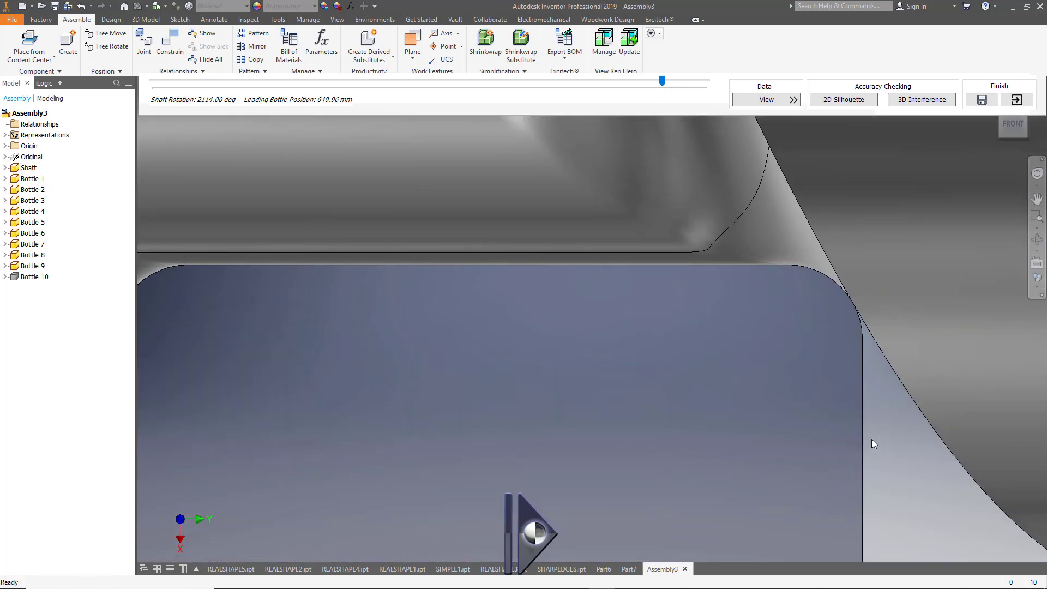
{"action": "middle_click_drag", "start_coordinate": [871, 439], "coordinate": [783, 437]}
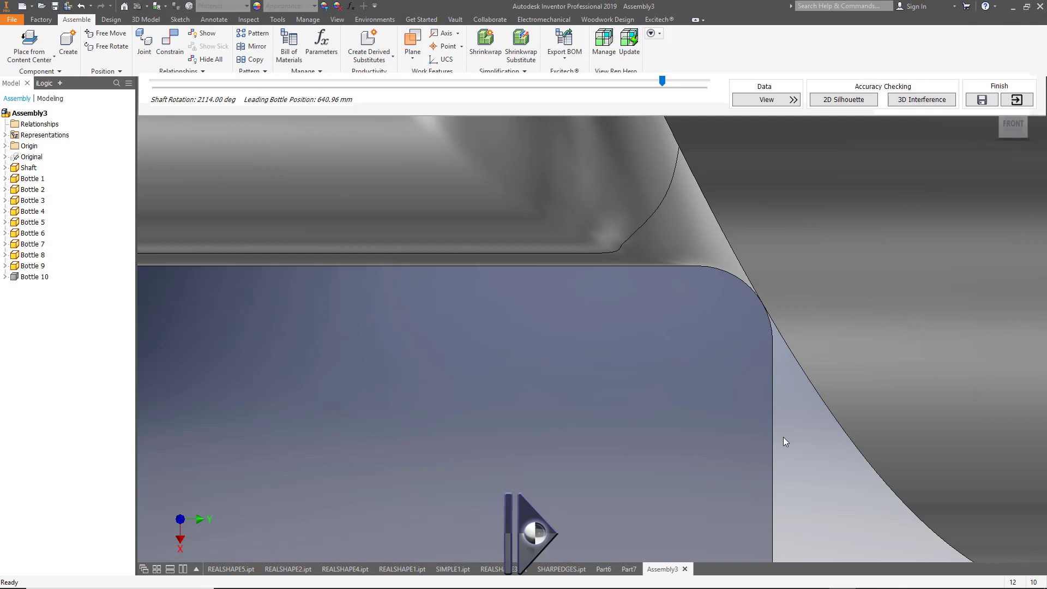
{"action": "left_click", "coordinate": [1023, 99]}
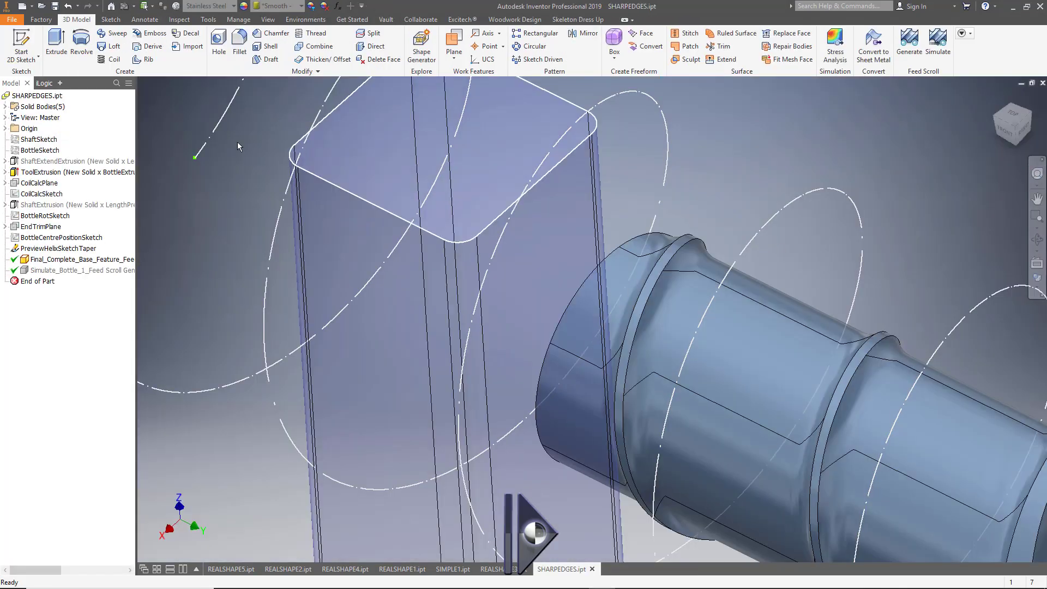
- Switch to REALSHAPE5.ipt, view the whole screw, and simulate it after saving the part
{"action": "left_click", "coordinate": [229, 570]}
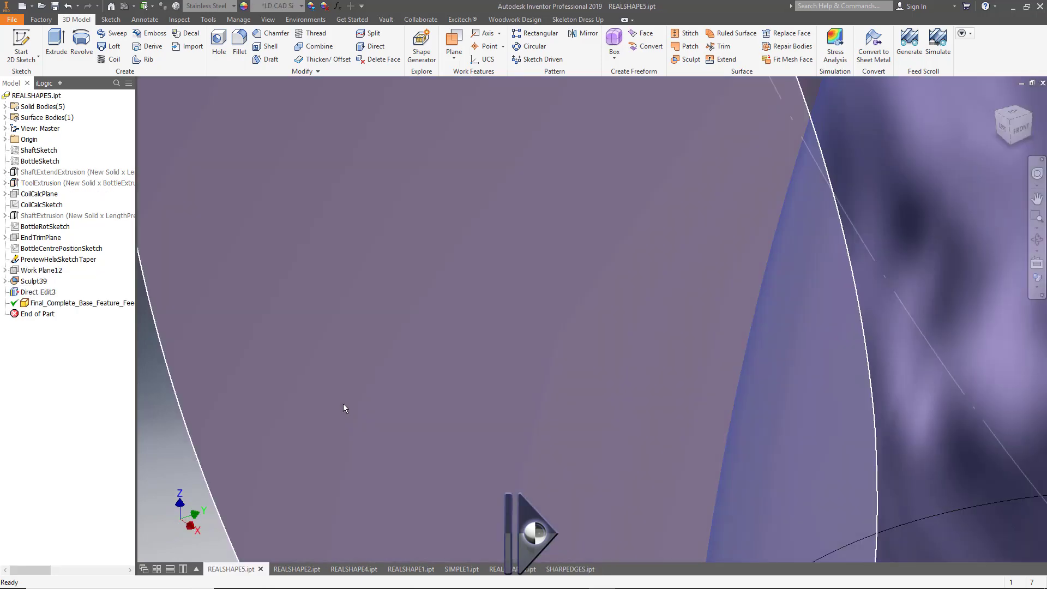
{"action": "key", "text": "F6"}
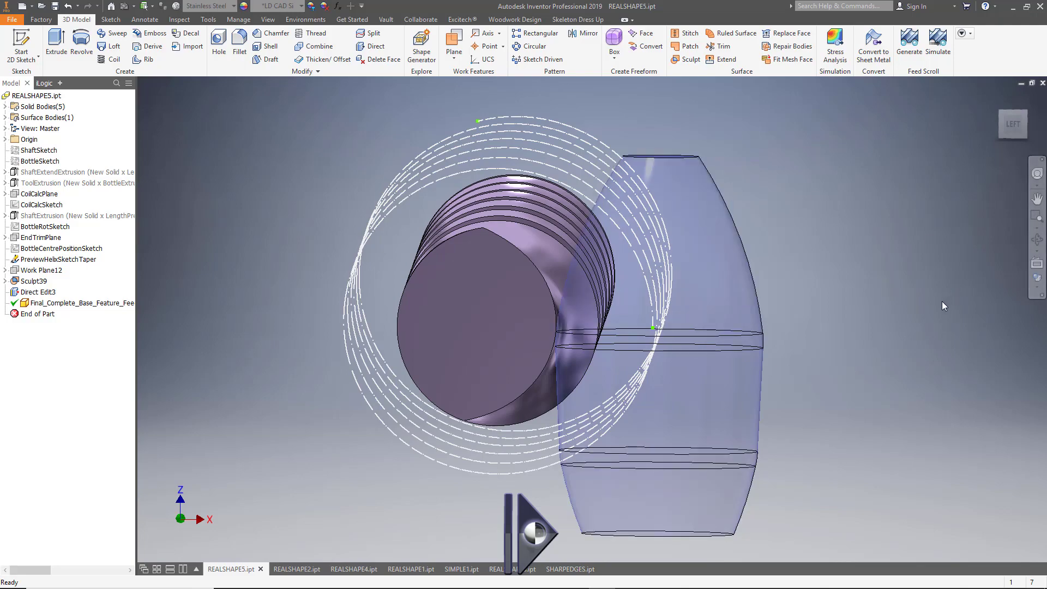
{"action": "middle_click_drag", "start_coordinate": [942, 301], "coordinate": [739, 182], "text": "shift"}
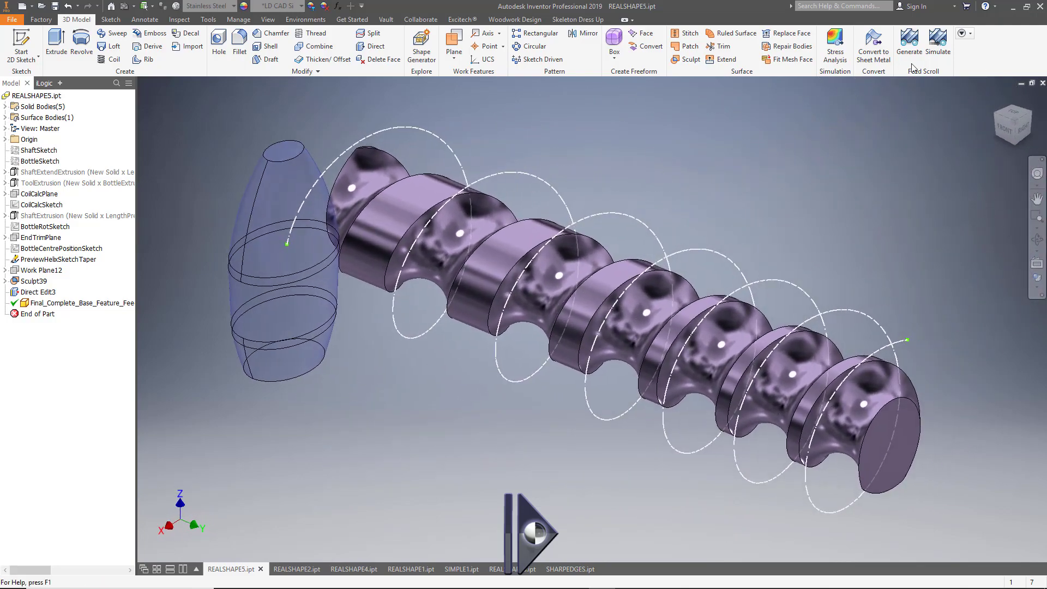
{"action": "left_click", "coordinate": [942, 44]}
{"action": "left_click", "coordinate": [543, 322]}
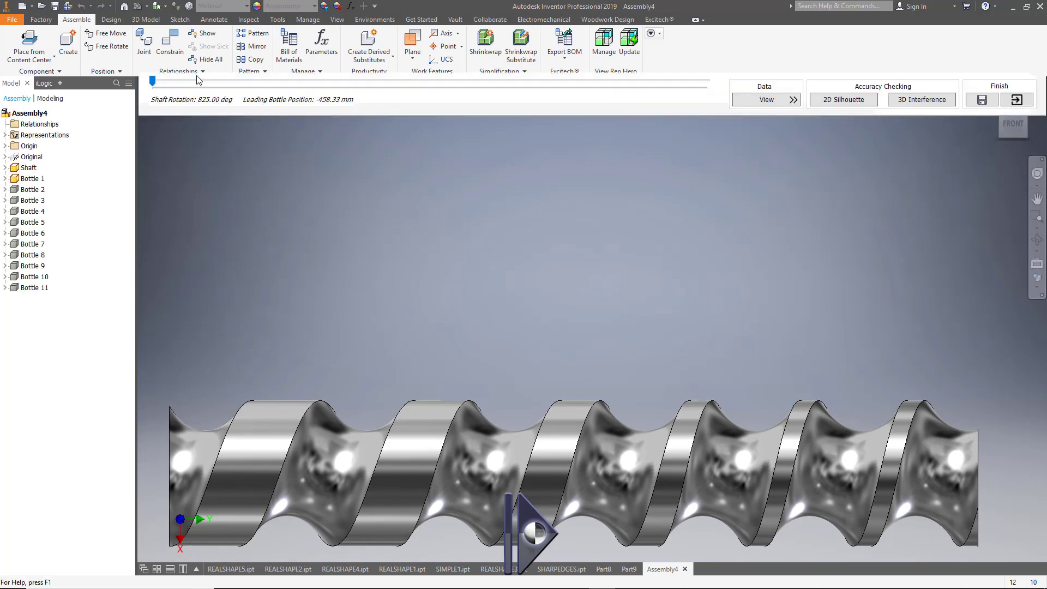
- Rotate the Assembly4 shaft to -1779 deg and return to the home view
{"action": "left_click_drag", "start_coordinate": [154, 80], "coordinate": [477, 155]}
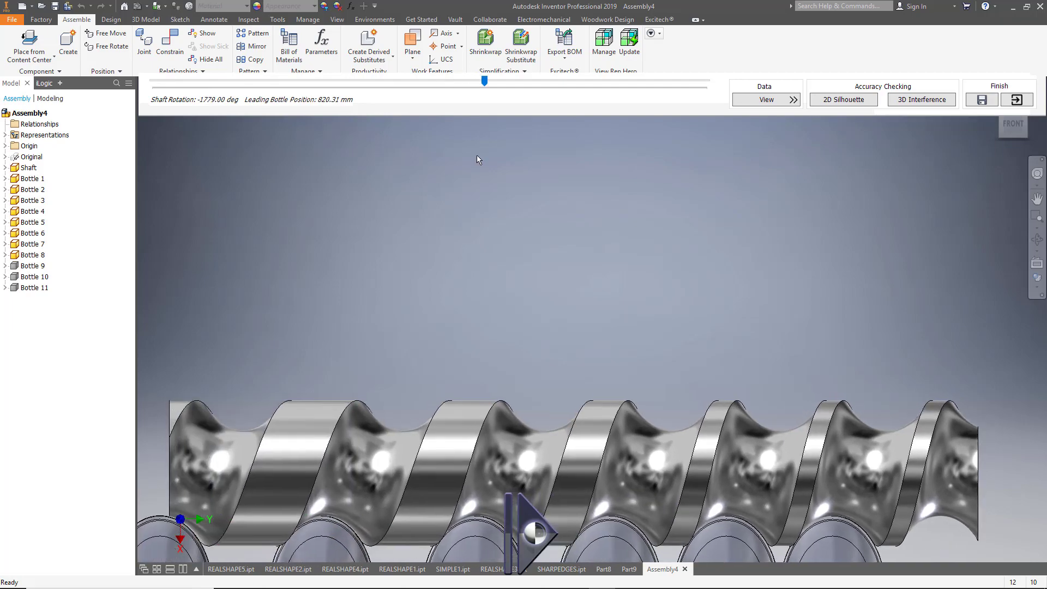
{"action": "middle_click_drag", "start_coordinate": [477, 155], "coordinate": [522, 179]}
{"action": "key", "text": "F6"}
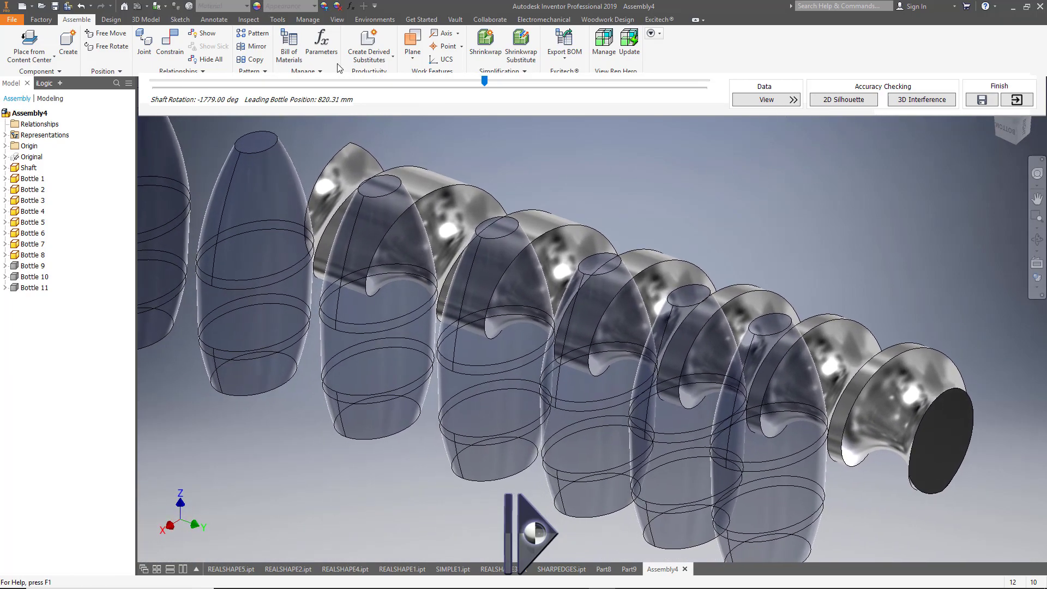
- Cut a half section at the bottle's top face and lower the plane through the bottles
{"action": "left_click", "coordinate": [340, 20]}
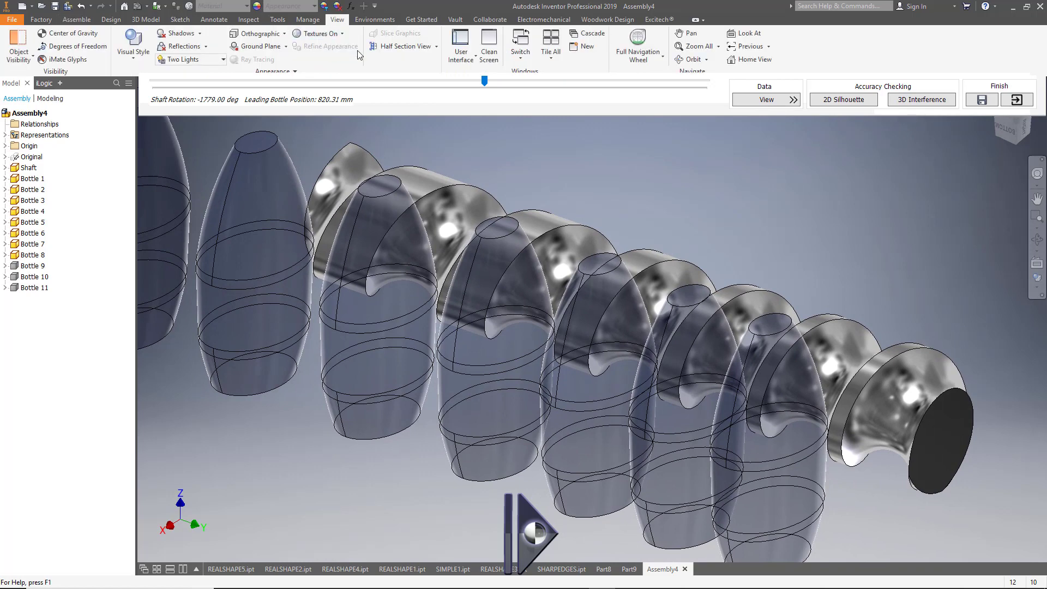
{"action": "left_click", "coordinate": [385, 48]}
{"action": "left_click", "coordinate": [600, 262]}
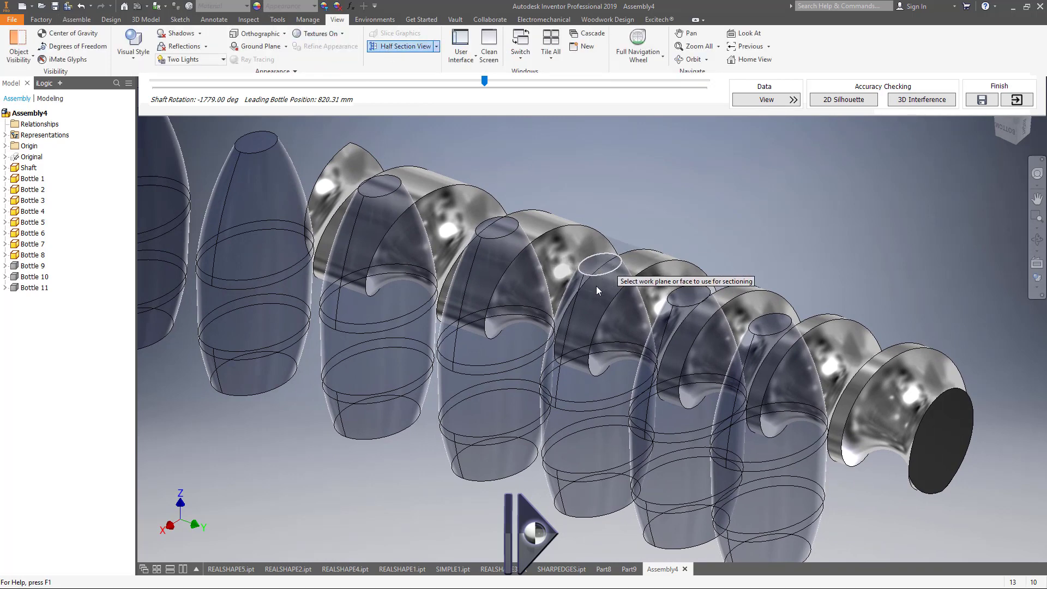
{"action": "left_click_drag", "start_coordinate": [597, 297], "coordinate": [597, 349]}
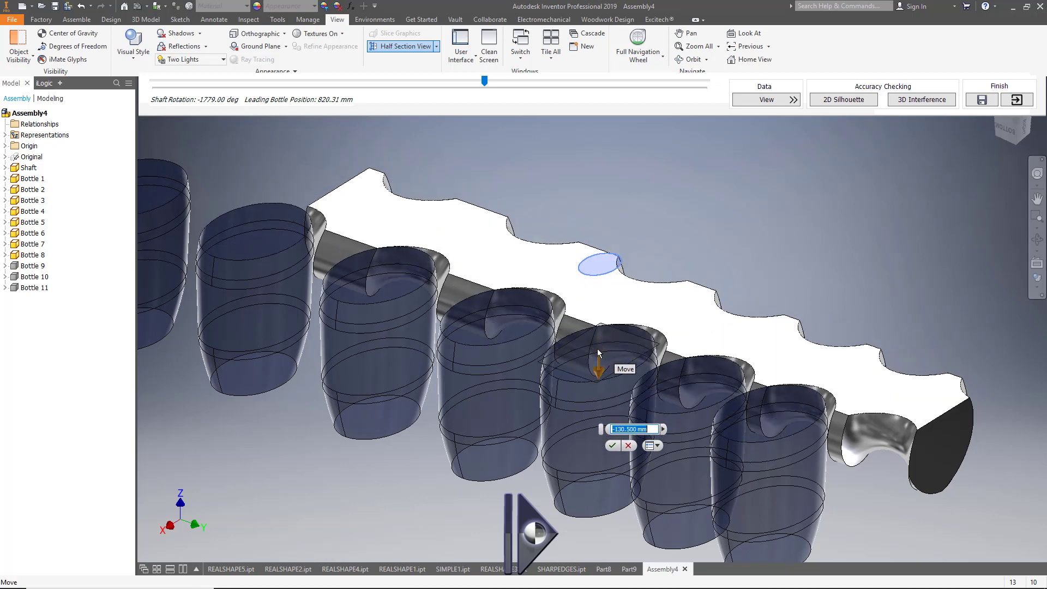
{"action": "scroll", "coordinate": [597, 349], "scroll_direction": "up", "scroll_amount": 10}
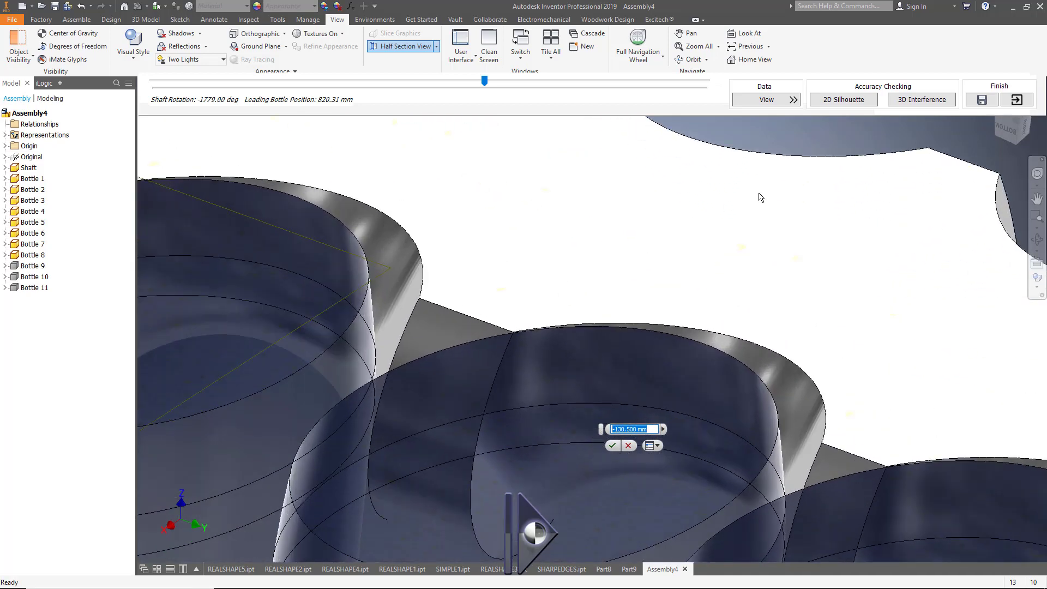
{"action": "scroll", "coordinate": [761, 197], "scroll_direction": "up", "scroll_amount": 5}
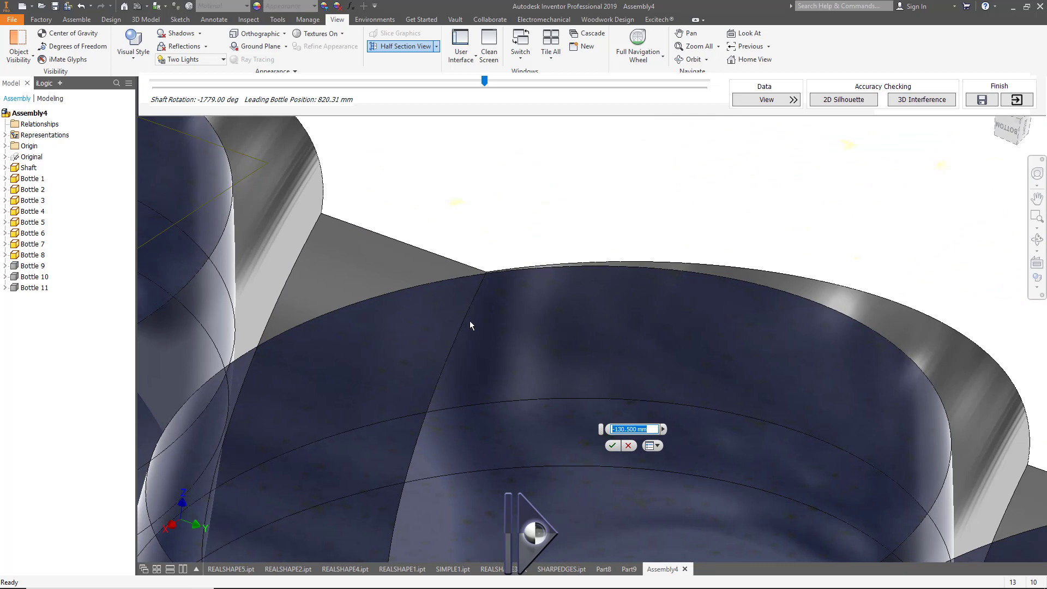
{"action": "left_click_drag", "start_coordinate": [470, 325], "coordinate": [392, 420]}
- Inspect the sectioned bottle bowls more closely, then exit the Assembly4 simulation
{"action": "middle_click_drag", "start_coordinate": [391, 420], "coordinate": [386, 250]}
{"action": "left_click_drag", "start_coordinate": [408, 266], "coordinate": [377, 382]}
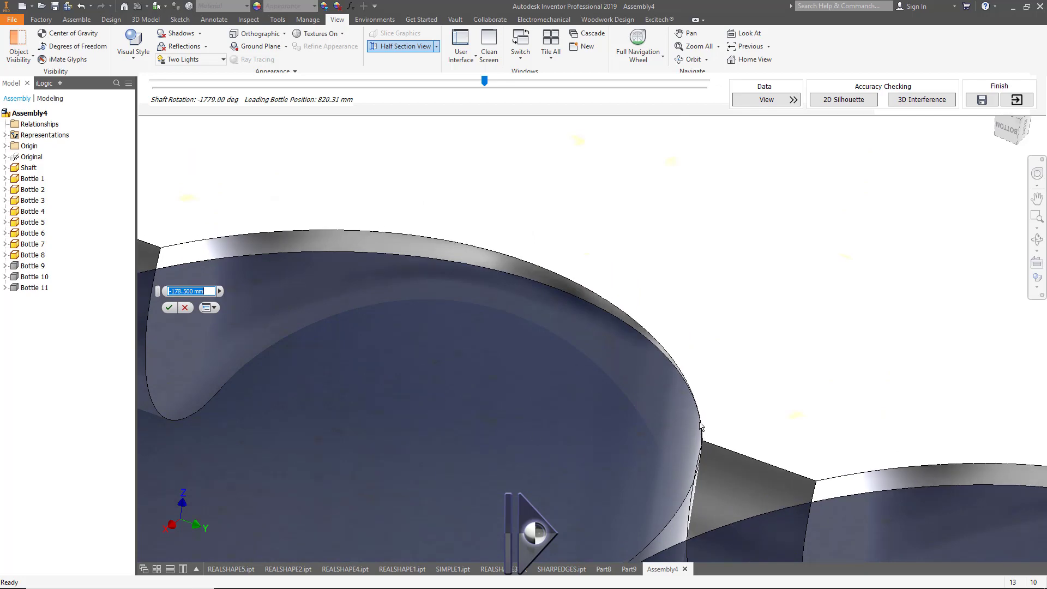
{"action": "scroll", "coordinate": [679, 370], "scroll_direction": "up", "scroll_amount": 6}
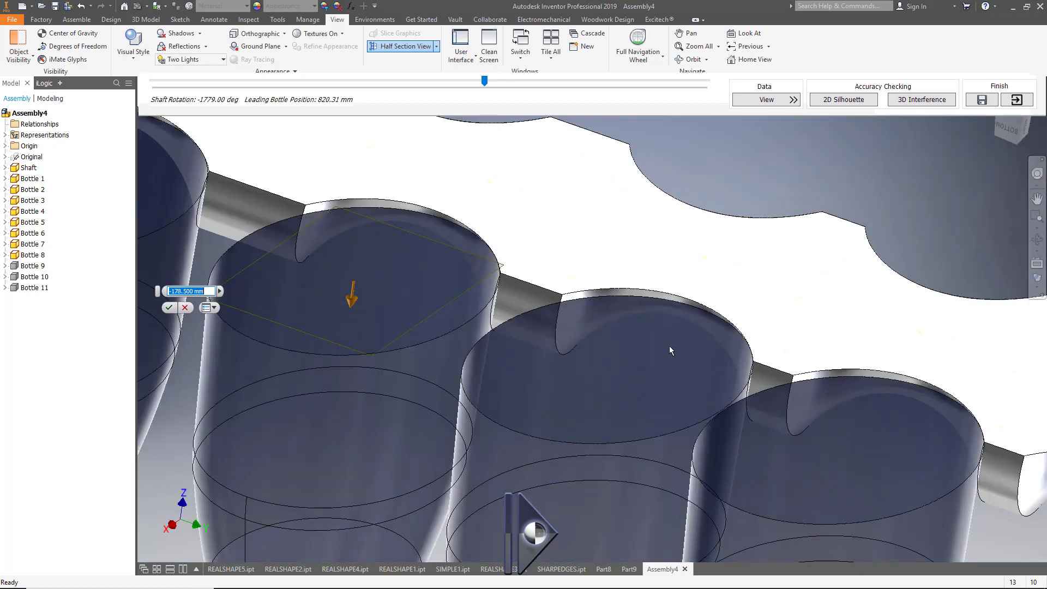
{"action": "scroll", "coordinate": [570, 269], "scroll_direction": "up", "scroll_amount": 3}
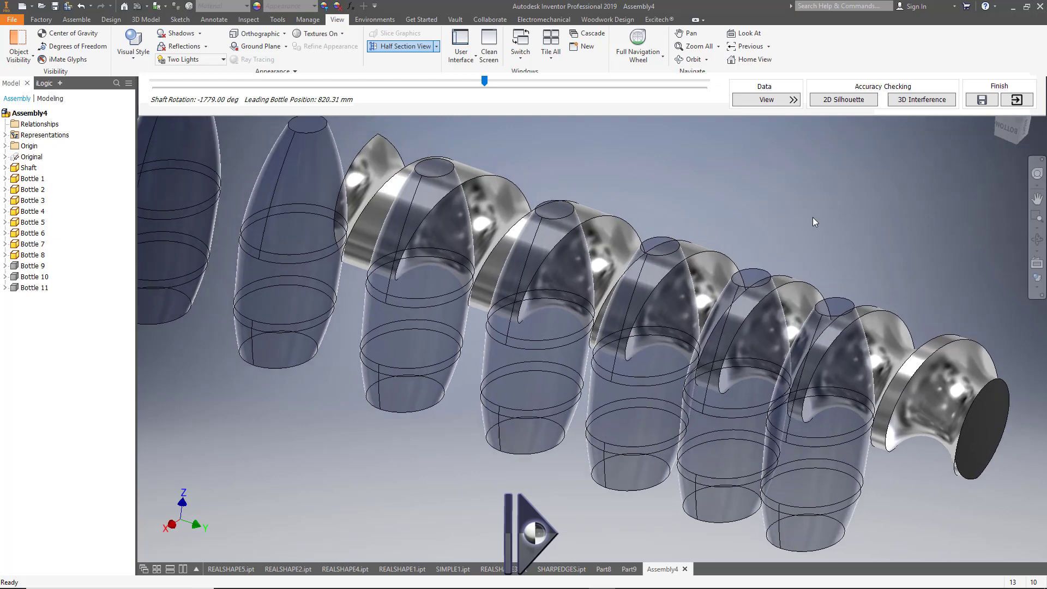
{"action": "left_click", "coordinate": [1024, 103]}
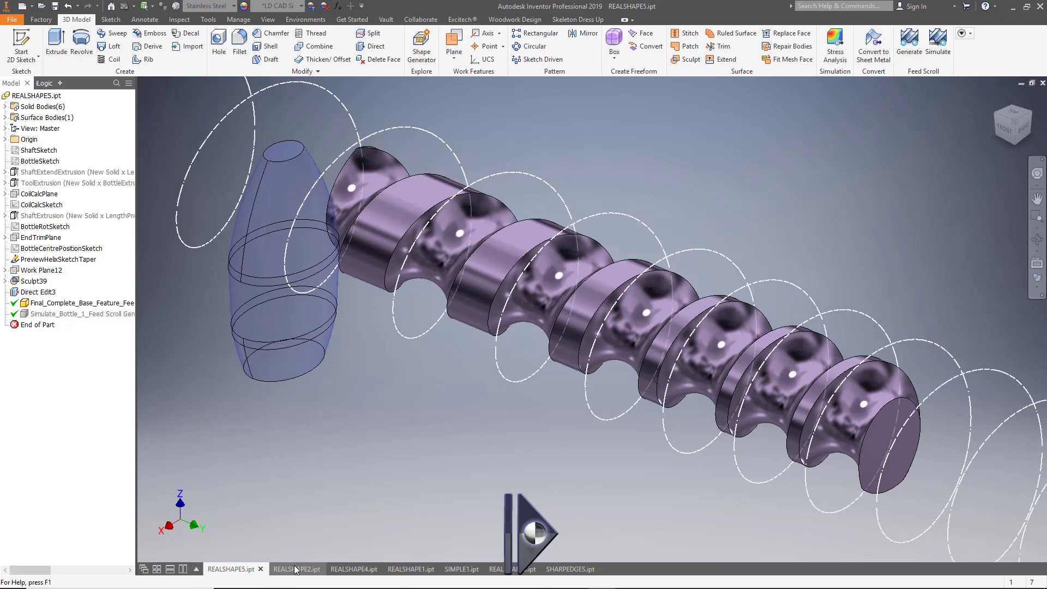
- Review the REALSHAPE2 and REALSHAPE4 screw parts, returning REALSHAPE4 to the isometric view
{"action": "left_click", "coordinate": [294, 569]}
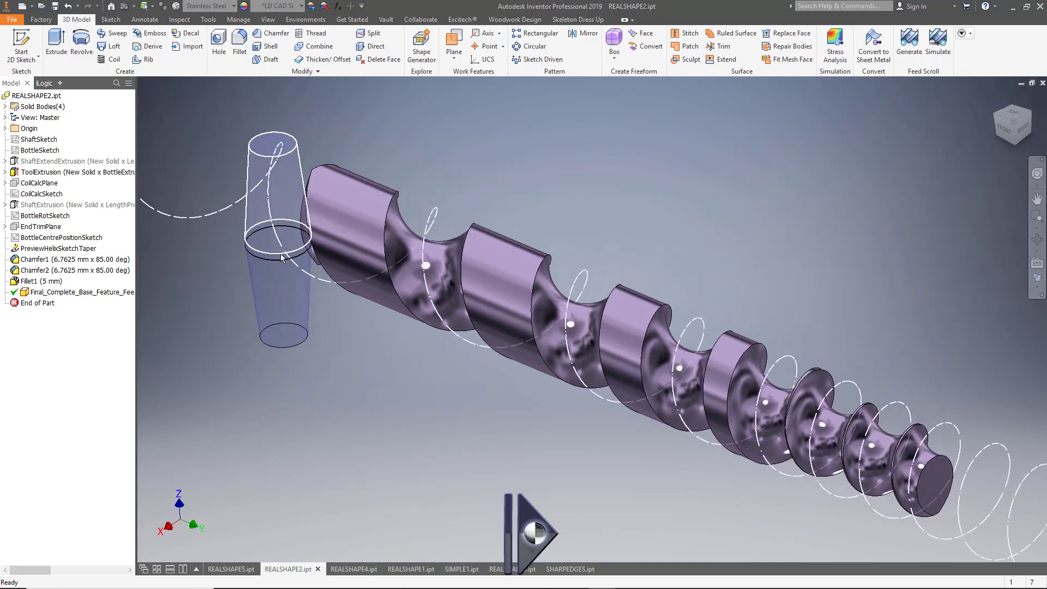
{"action": "mouse_move", "coordinate": [365, 567]}
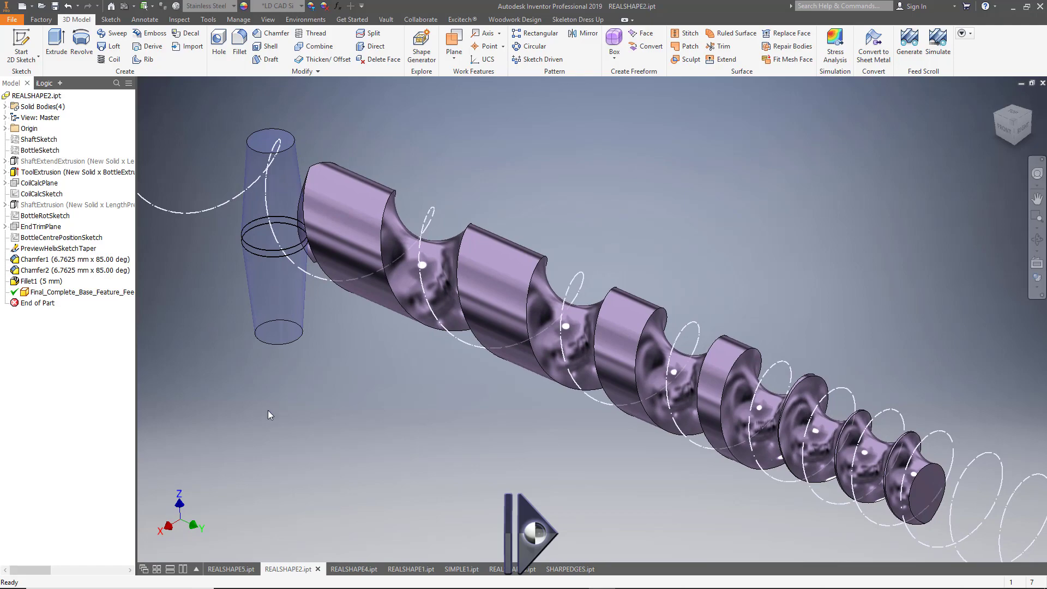
{"action": "left_click", "coordinate": [360, 569]}
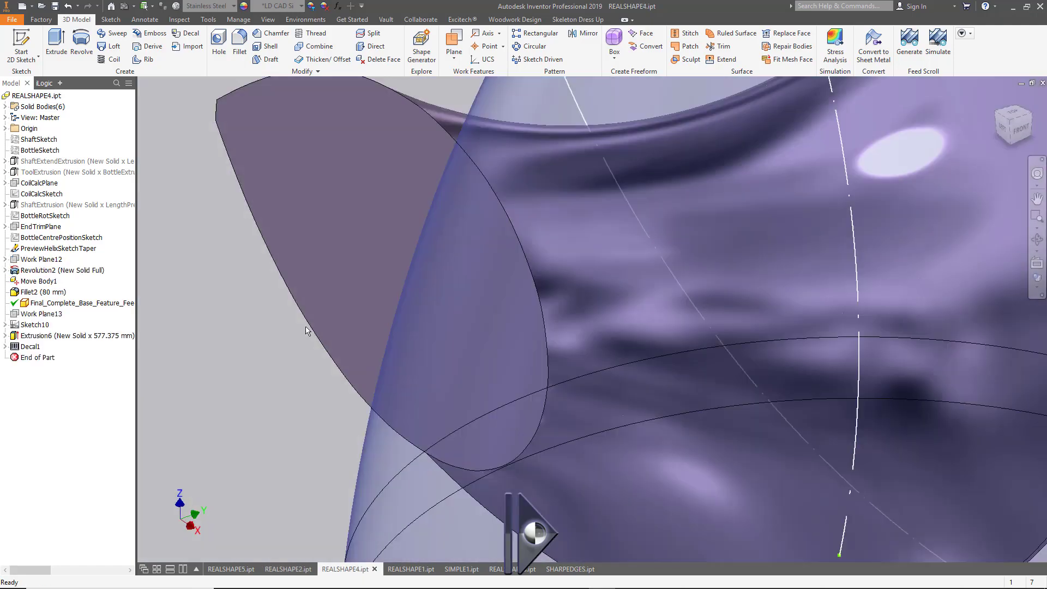
{"action": "scroll", "coordinate": [305, 330], "scroll_direction": "up", "scroll_amount": 10}
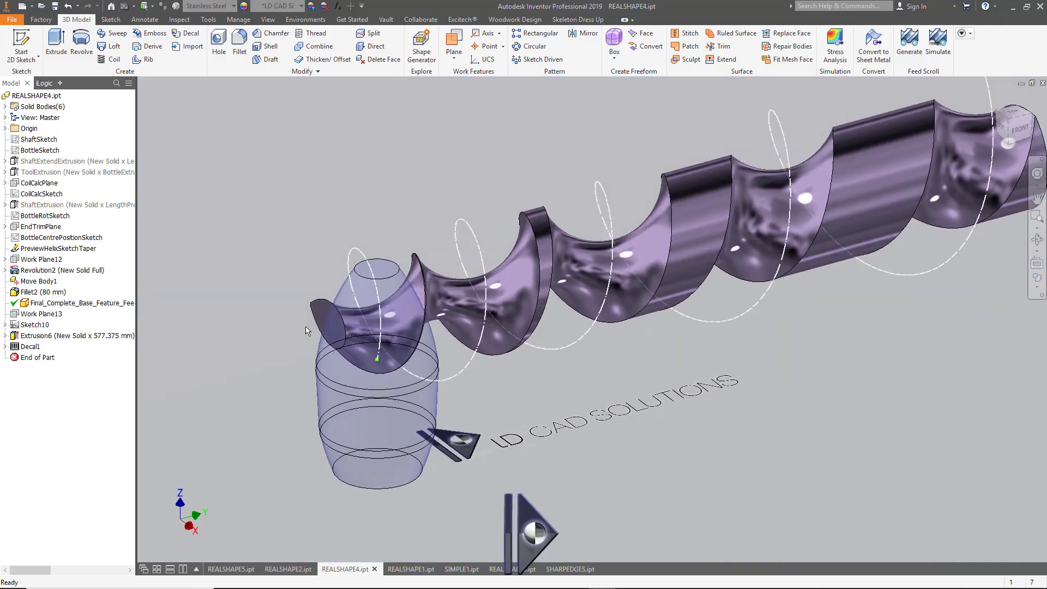
{"action": "key", "text": "F6"}
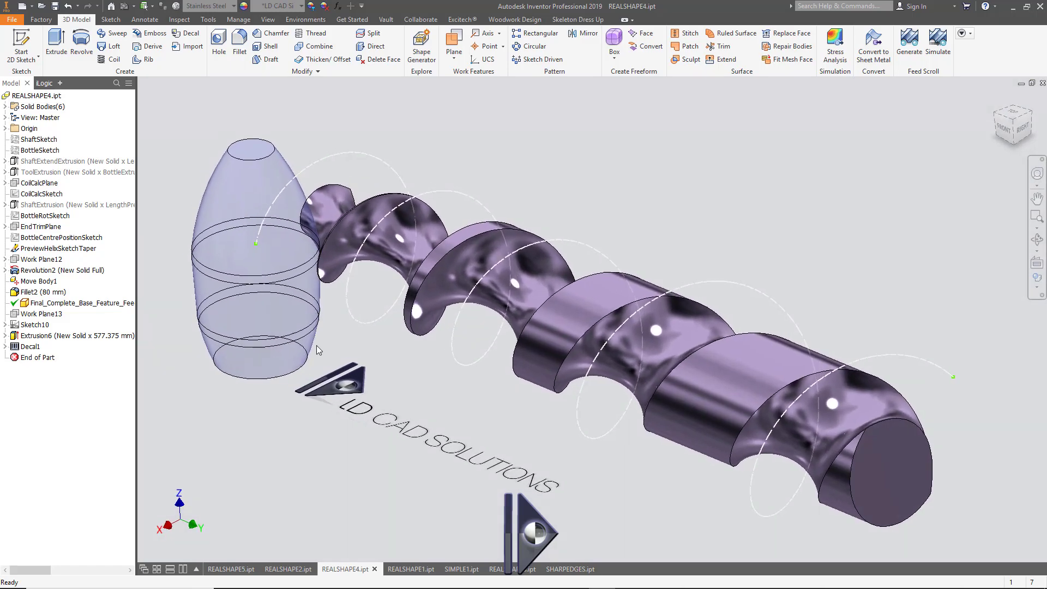
- On REALSHAPE1.ipt, save the part and run the Feed Scroll Generator to create simulation Assembly5
{"action": "left_click", "coordinate": [410, 569]}
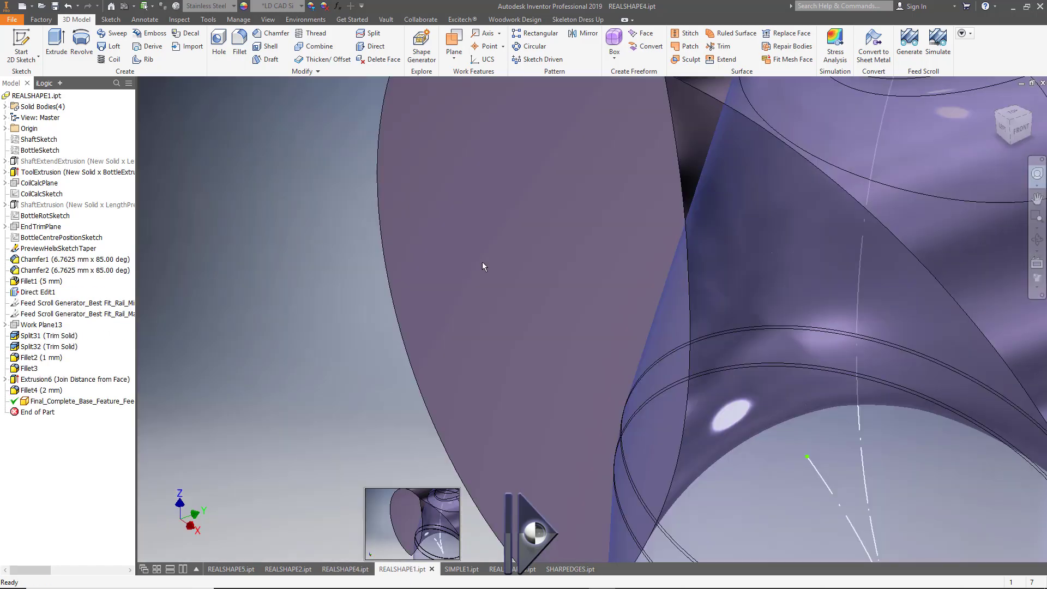
{"action": "key", "text": "F6"}
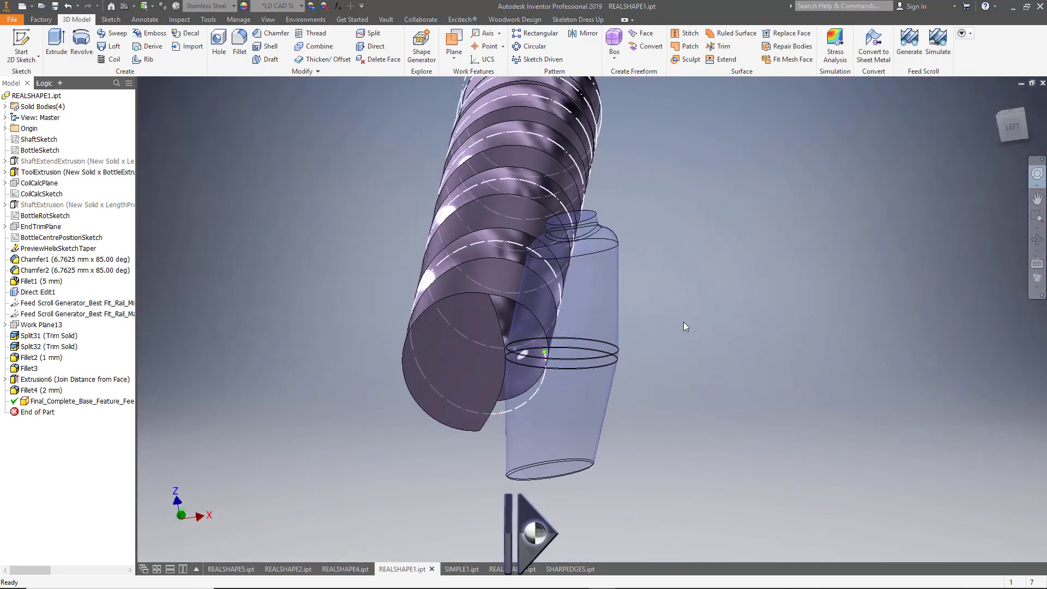
{"action": "key", "text": "F6"}
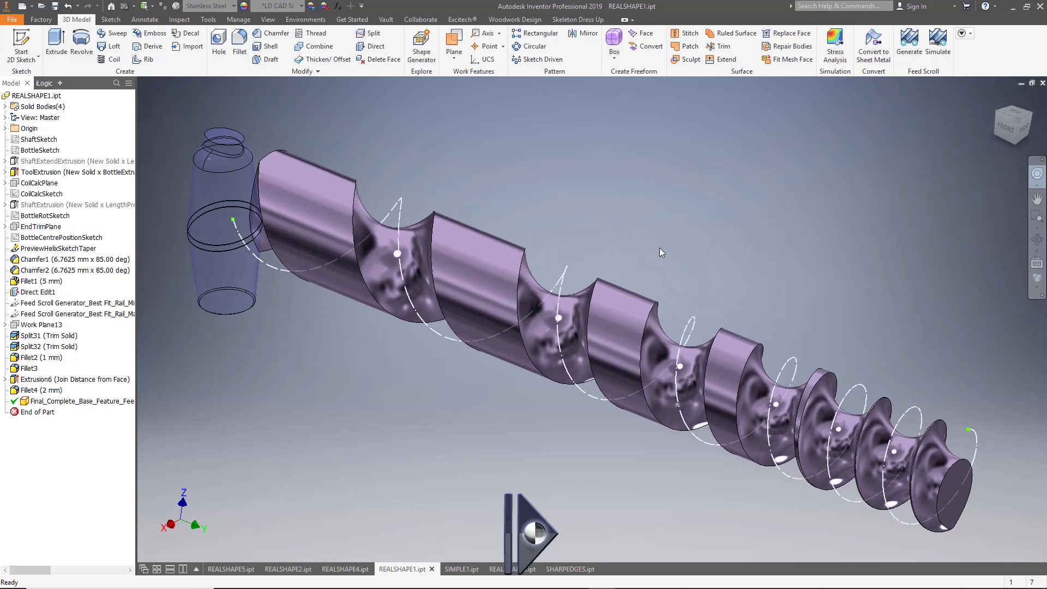
{"action": "middle_click_drag", "start_coordinate": [660, 248], "coordinate": [672, 234]}
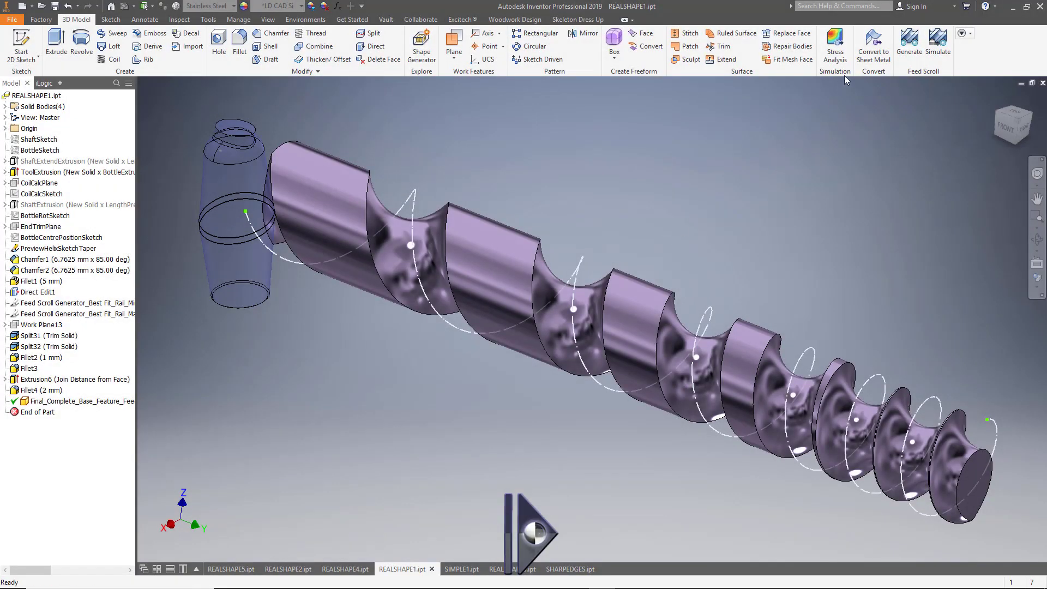
{"action": "left_click", "coordinate": [909, 42]}
{"action": "key", "text": "Return"}
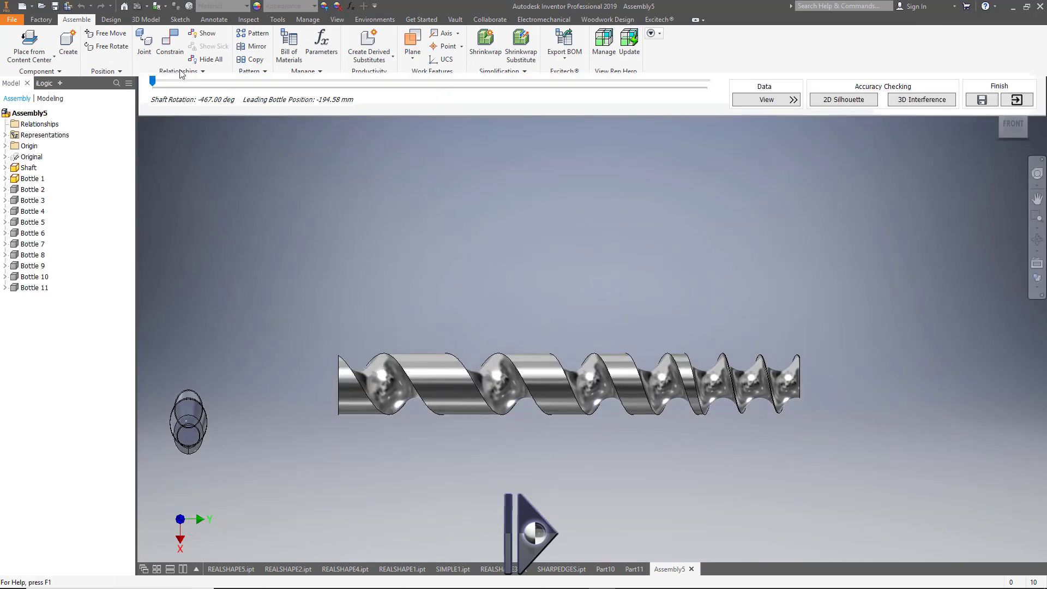
- Advance the shaft to 3016° rotation and briefly display the bottle position and pitch table
{"action": "left_click_drag", "start_coordinate": [153, 81], "coordinate": [596, 182]}
{"action": "left_click", "coordinate": [766, 101]}
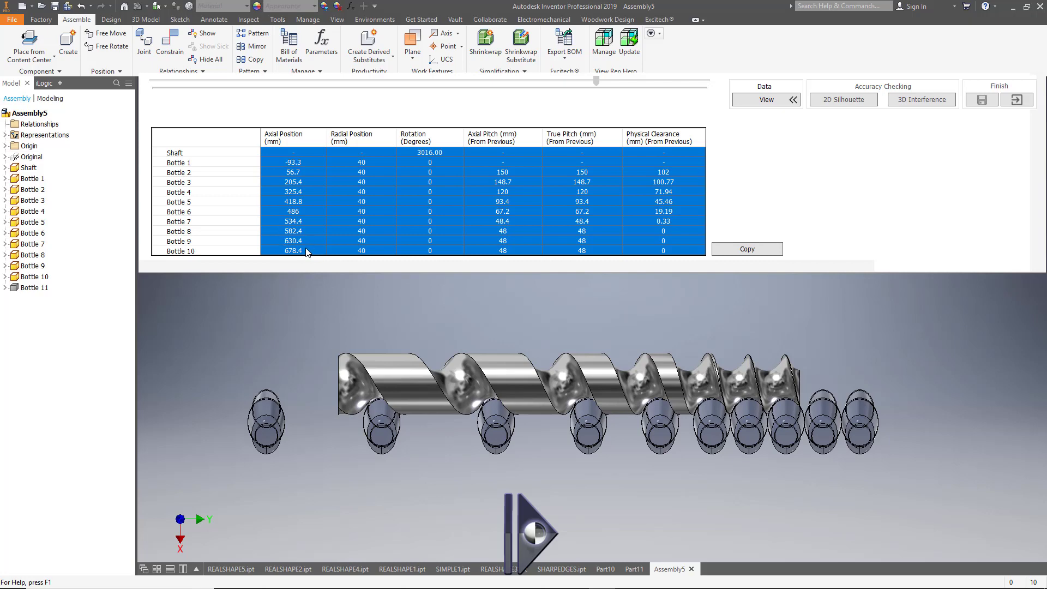
{"action": "left_click", "coordinate": [758, 101]}
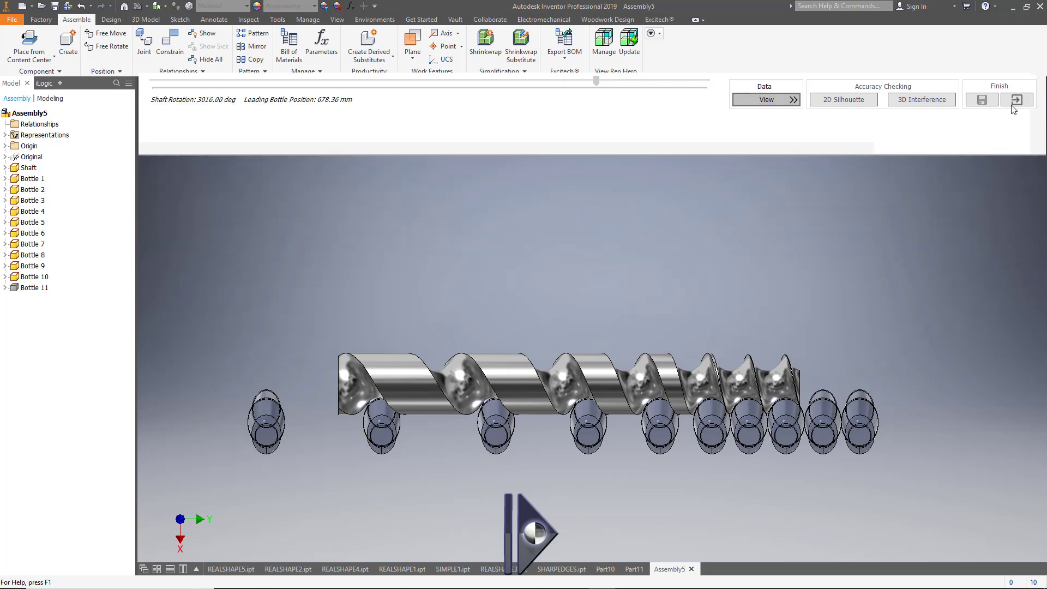
- Exit the Assembly5 simulation and return to the REALSHAPE1 feed scroll part
{"action": "left_click", "coordinate": [1016, 100]}
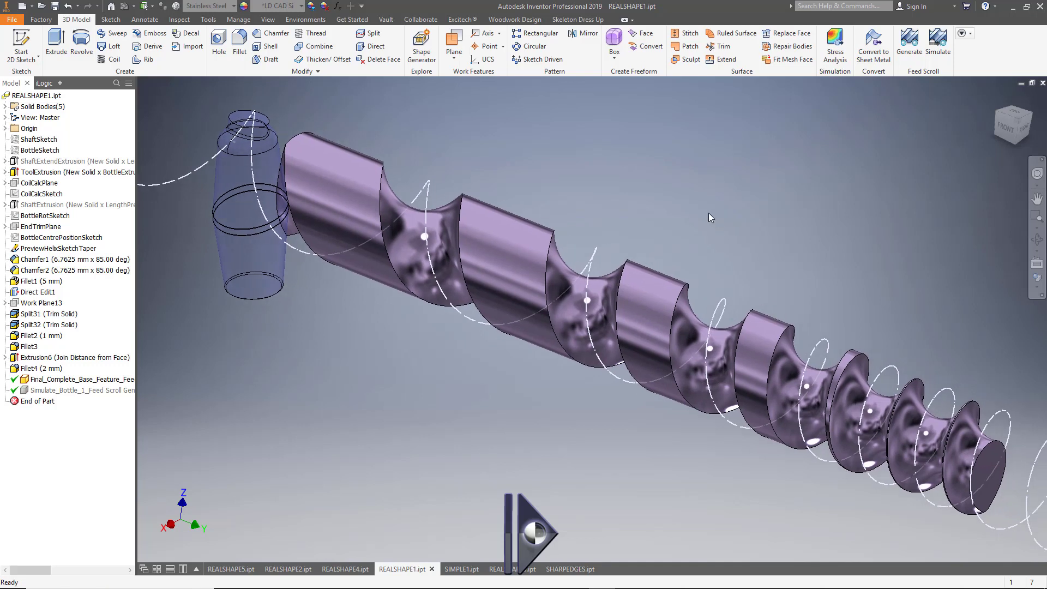
{"action": "middle_click_drag", "start_coordinate": [708, 213], "coordinate": [691, 213]}
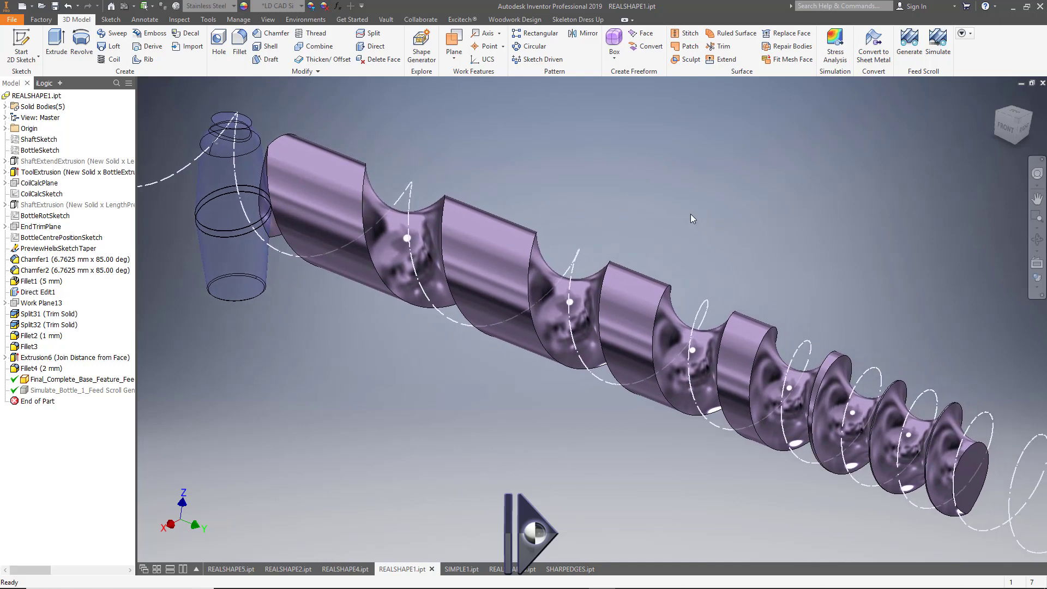